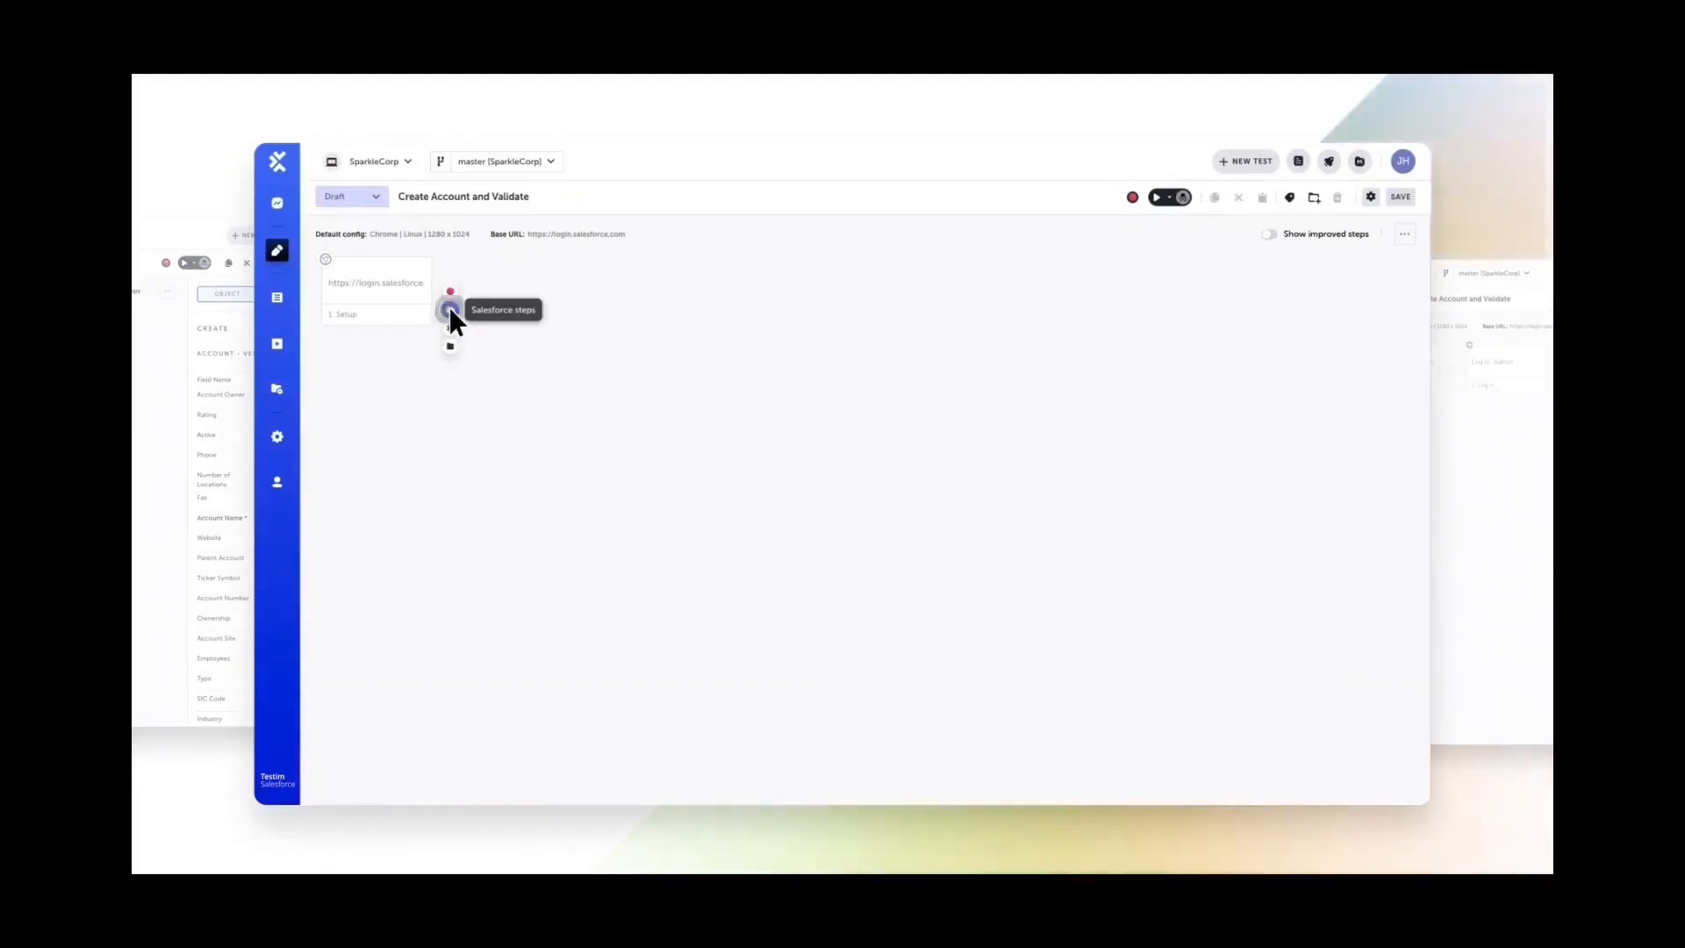
Browse the common and record operations offered as Salesforce steps after the Setup step
click(450, 310)
click(562, 391)
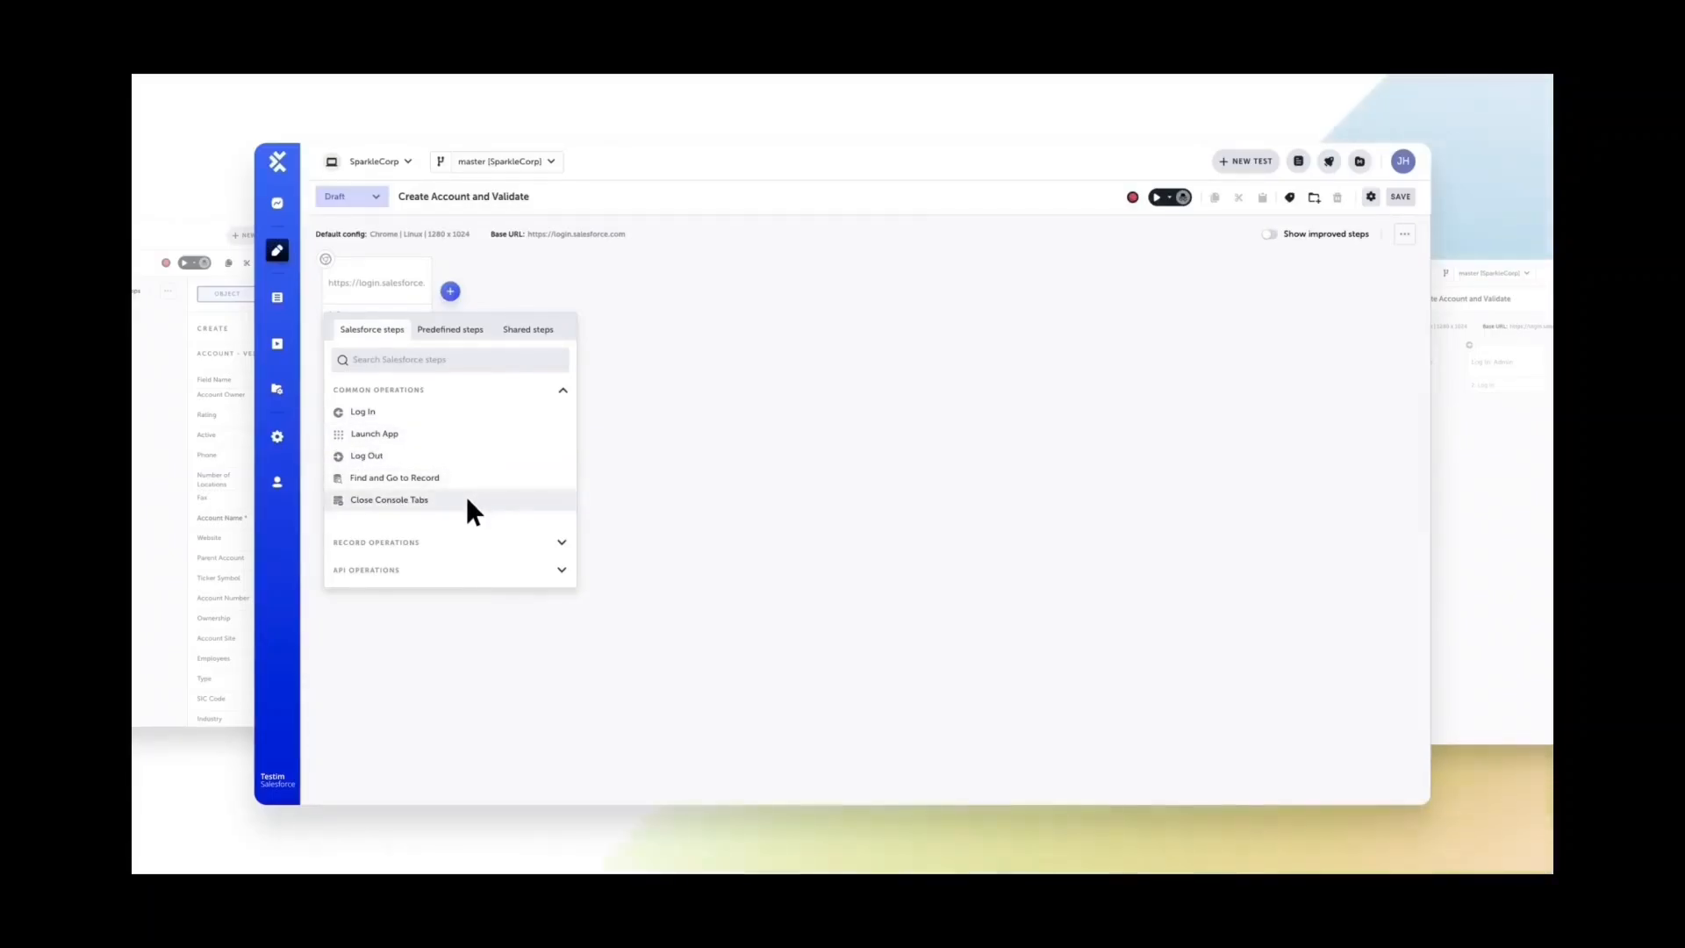
click(553, 541)
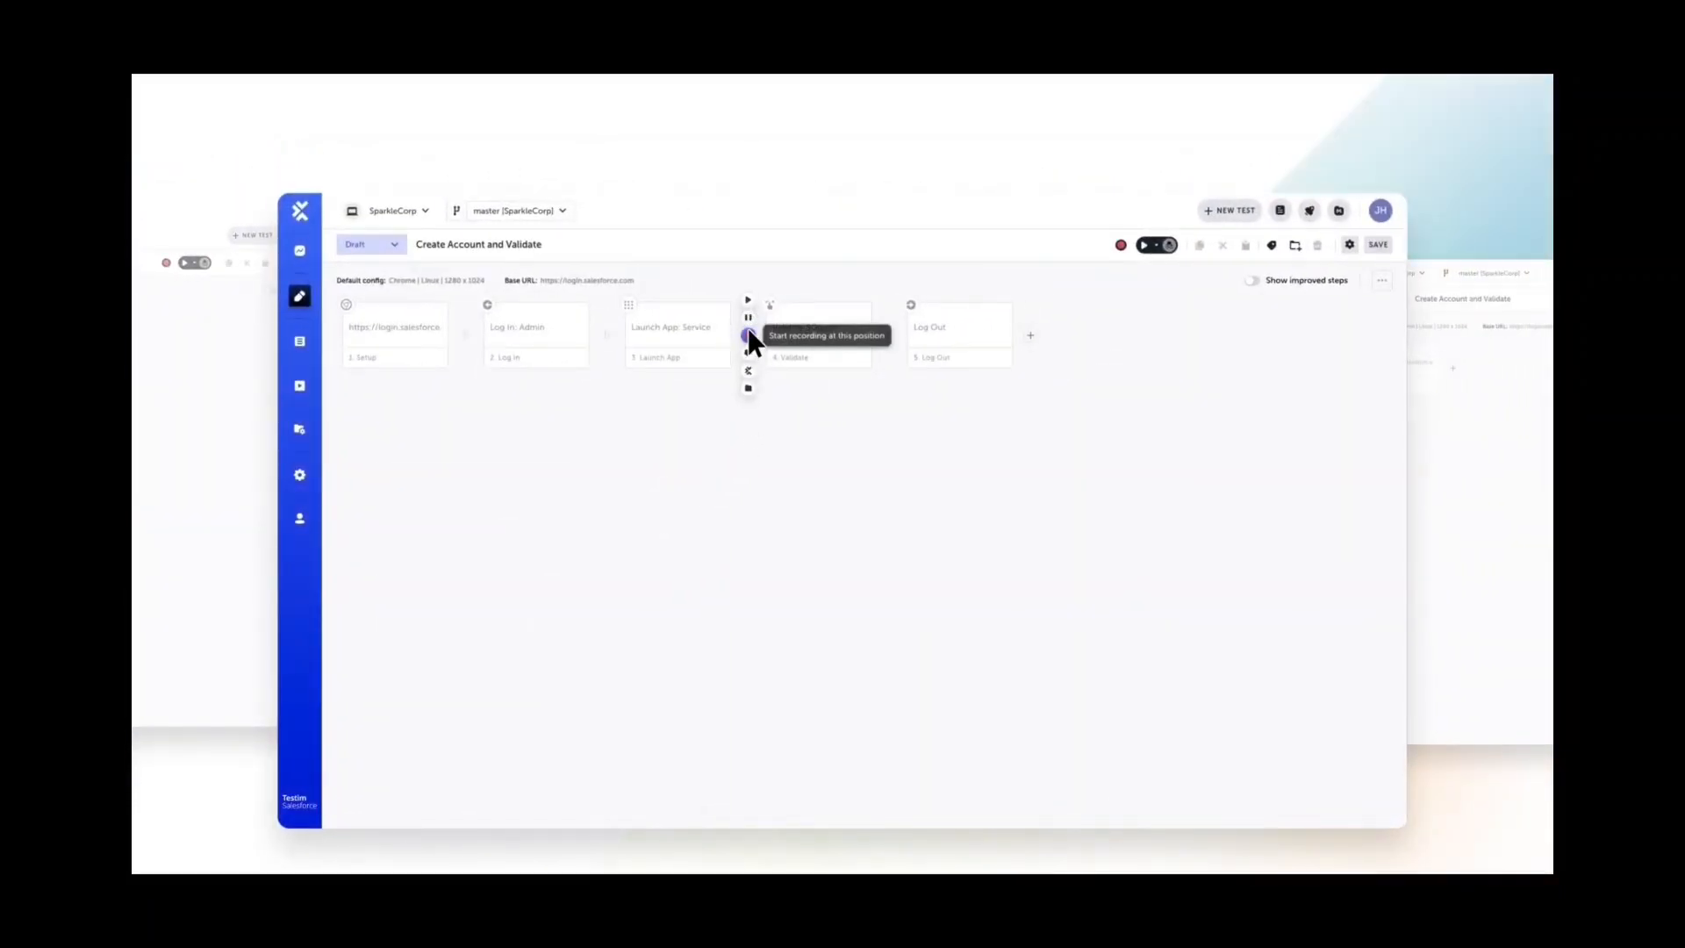
Insert a shared Execute Apex step between Launch App and Validate, naming it "Create Record"
click(747, 351)
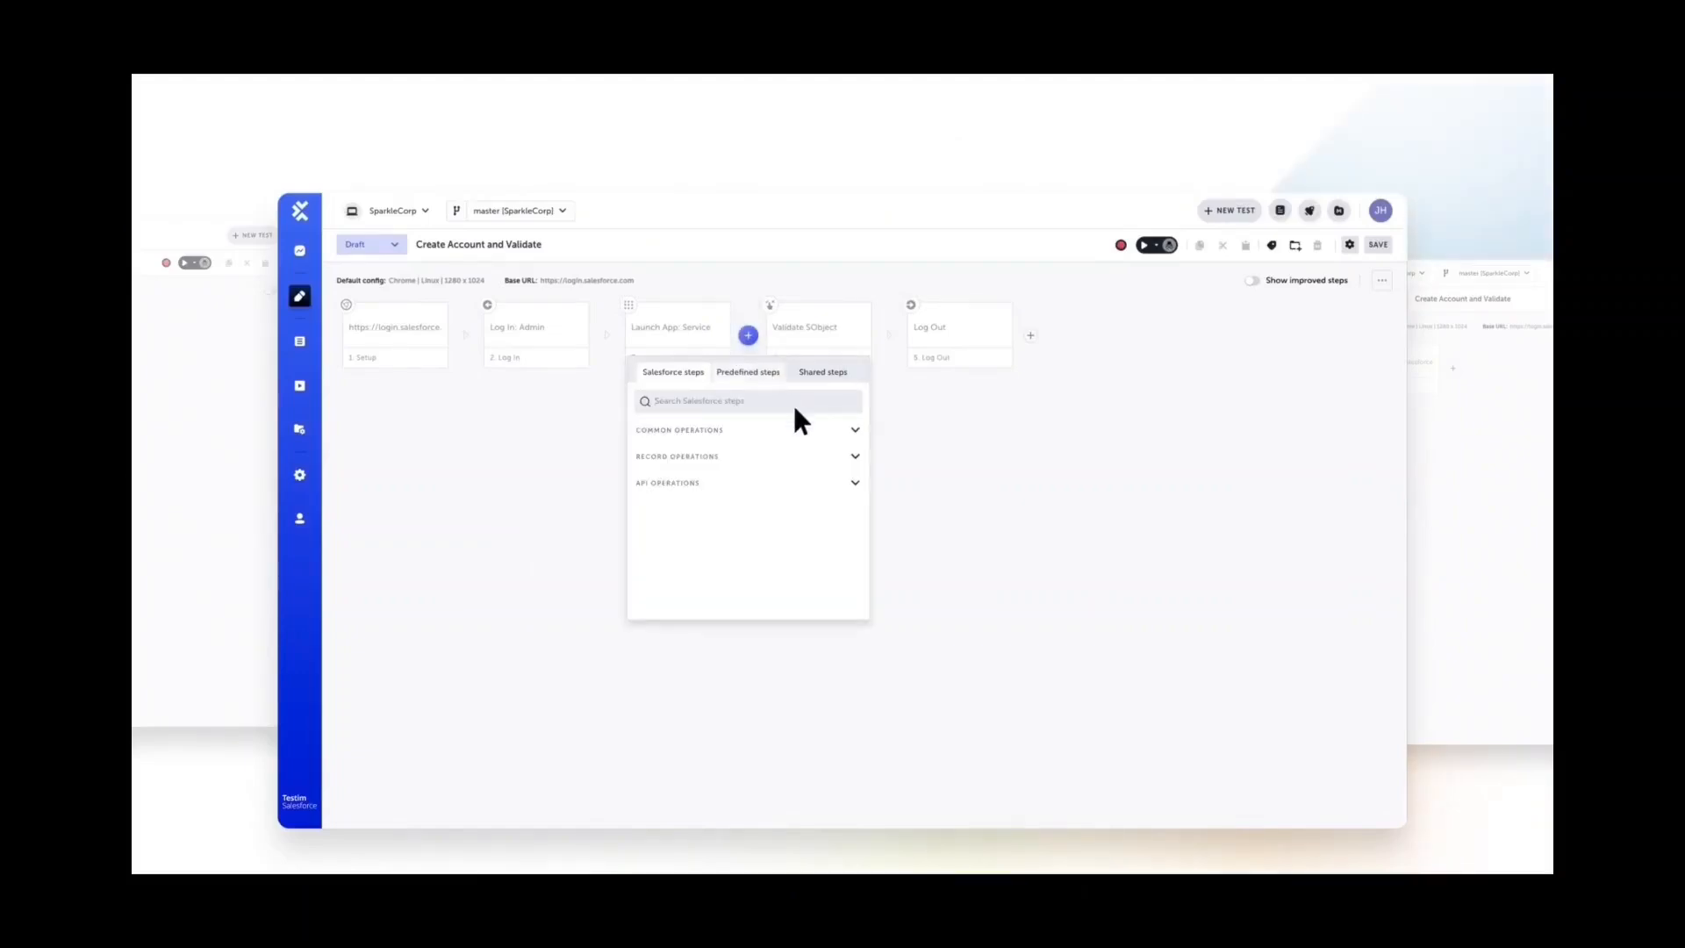
click(854, 483)
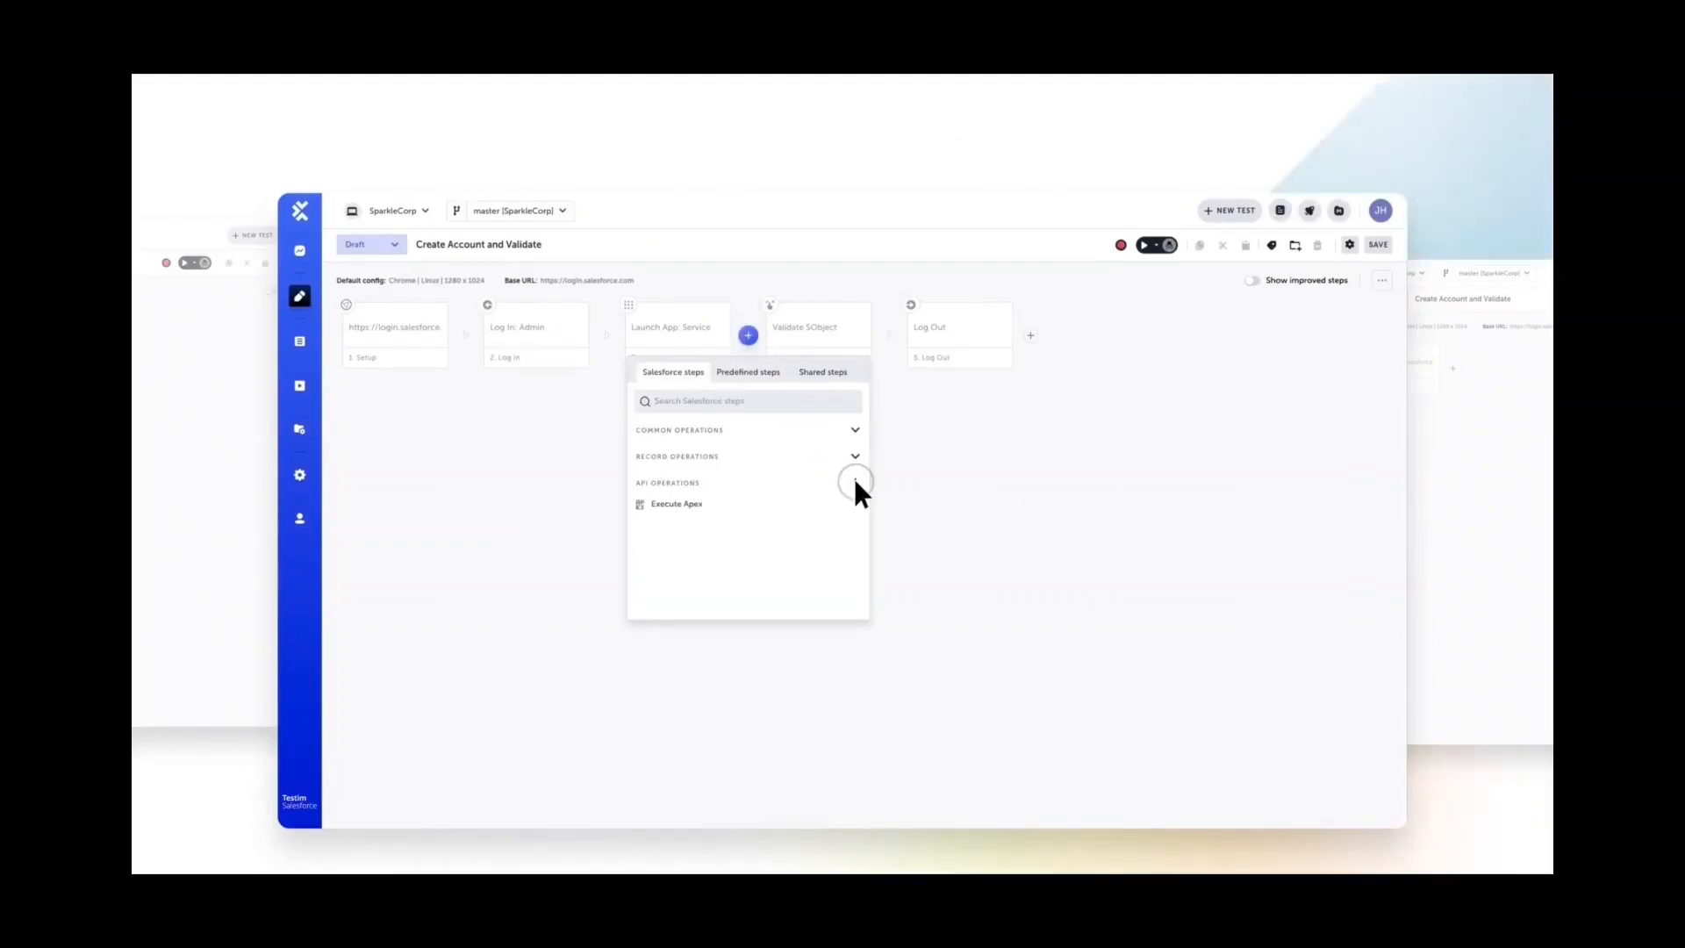
click(711, 500)
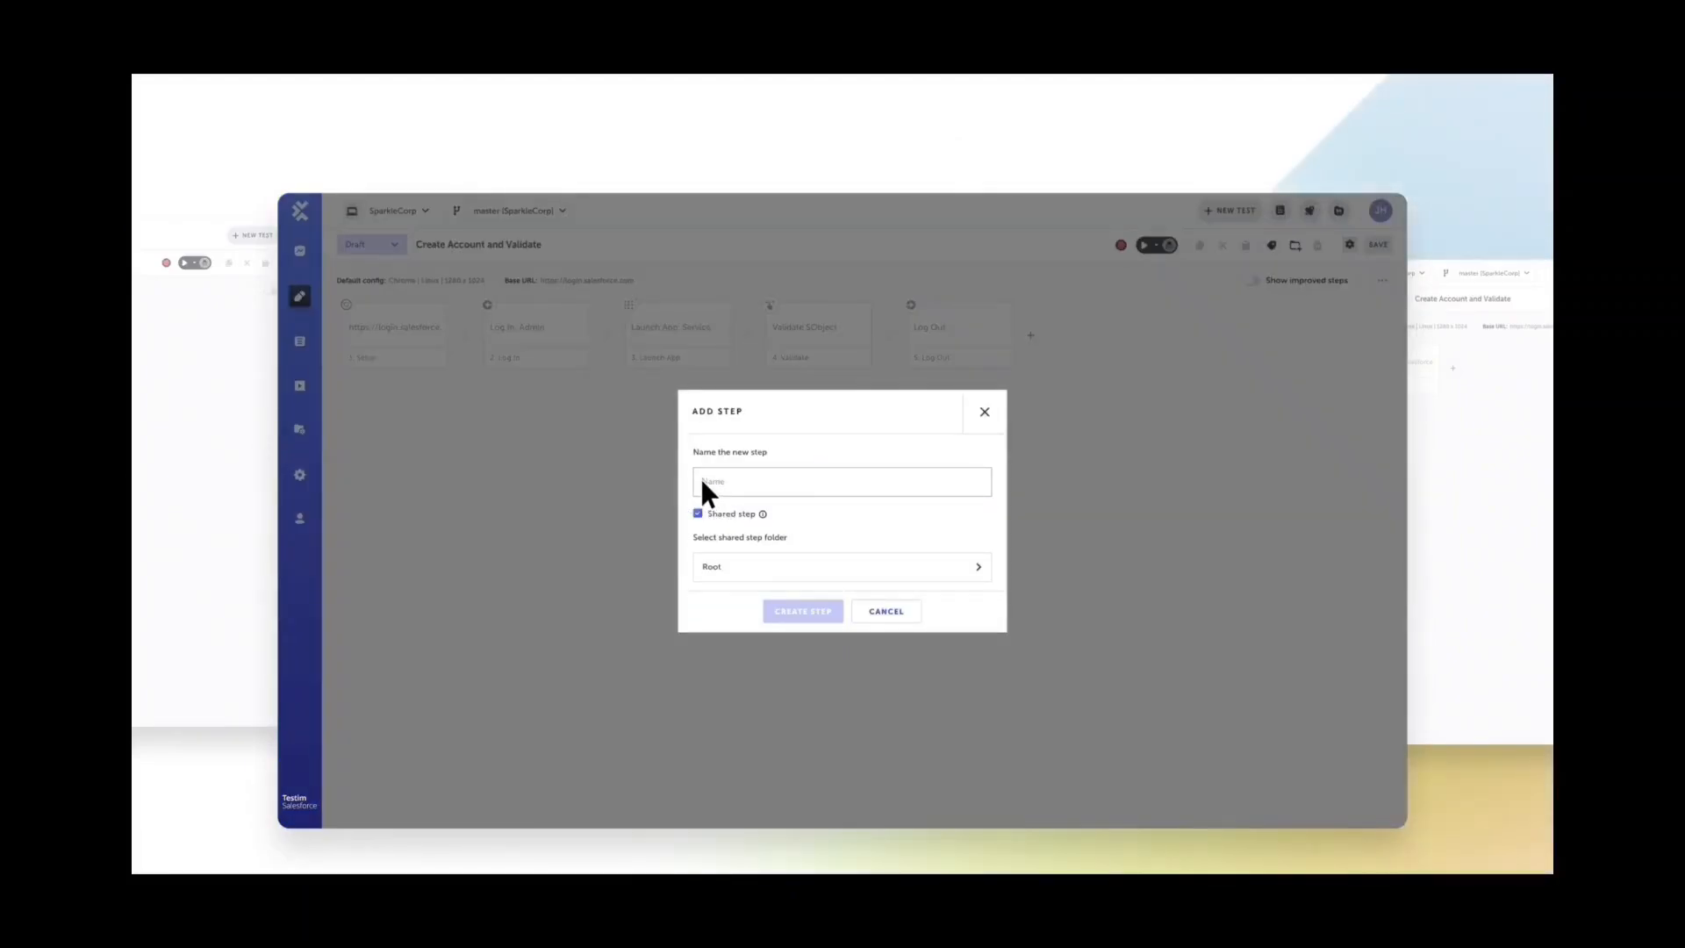
text(Create)
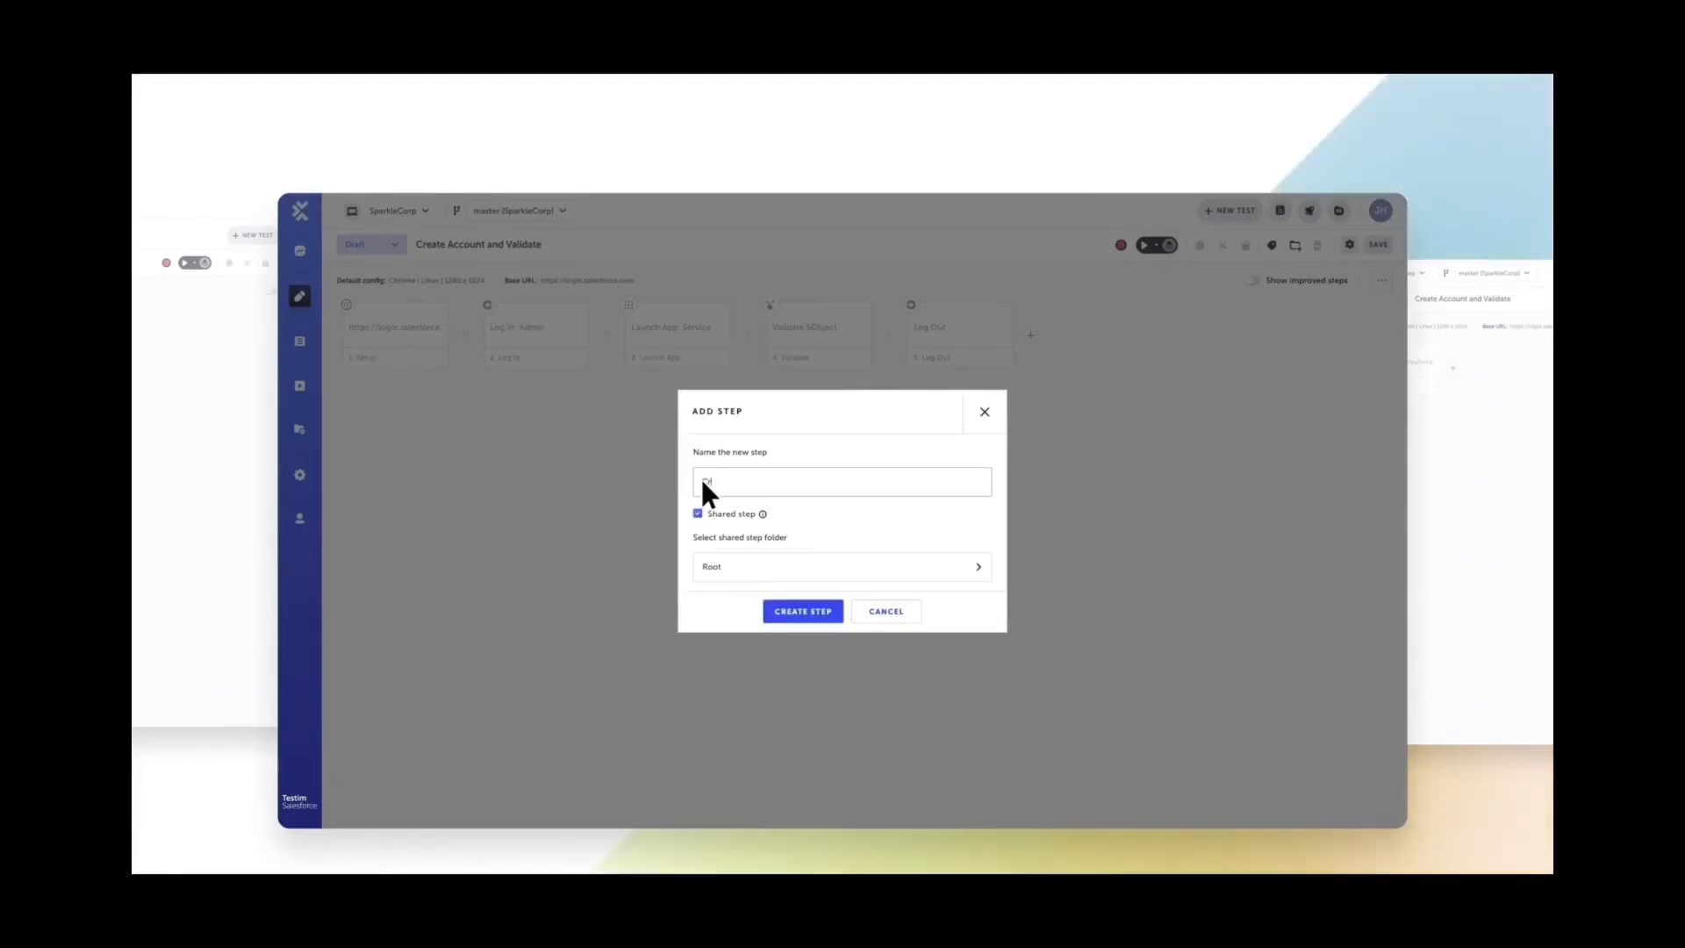
text( Record)
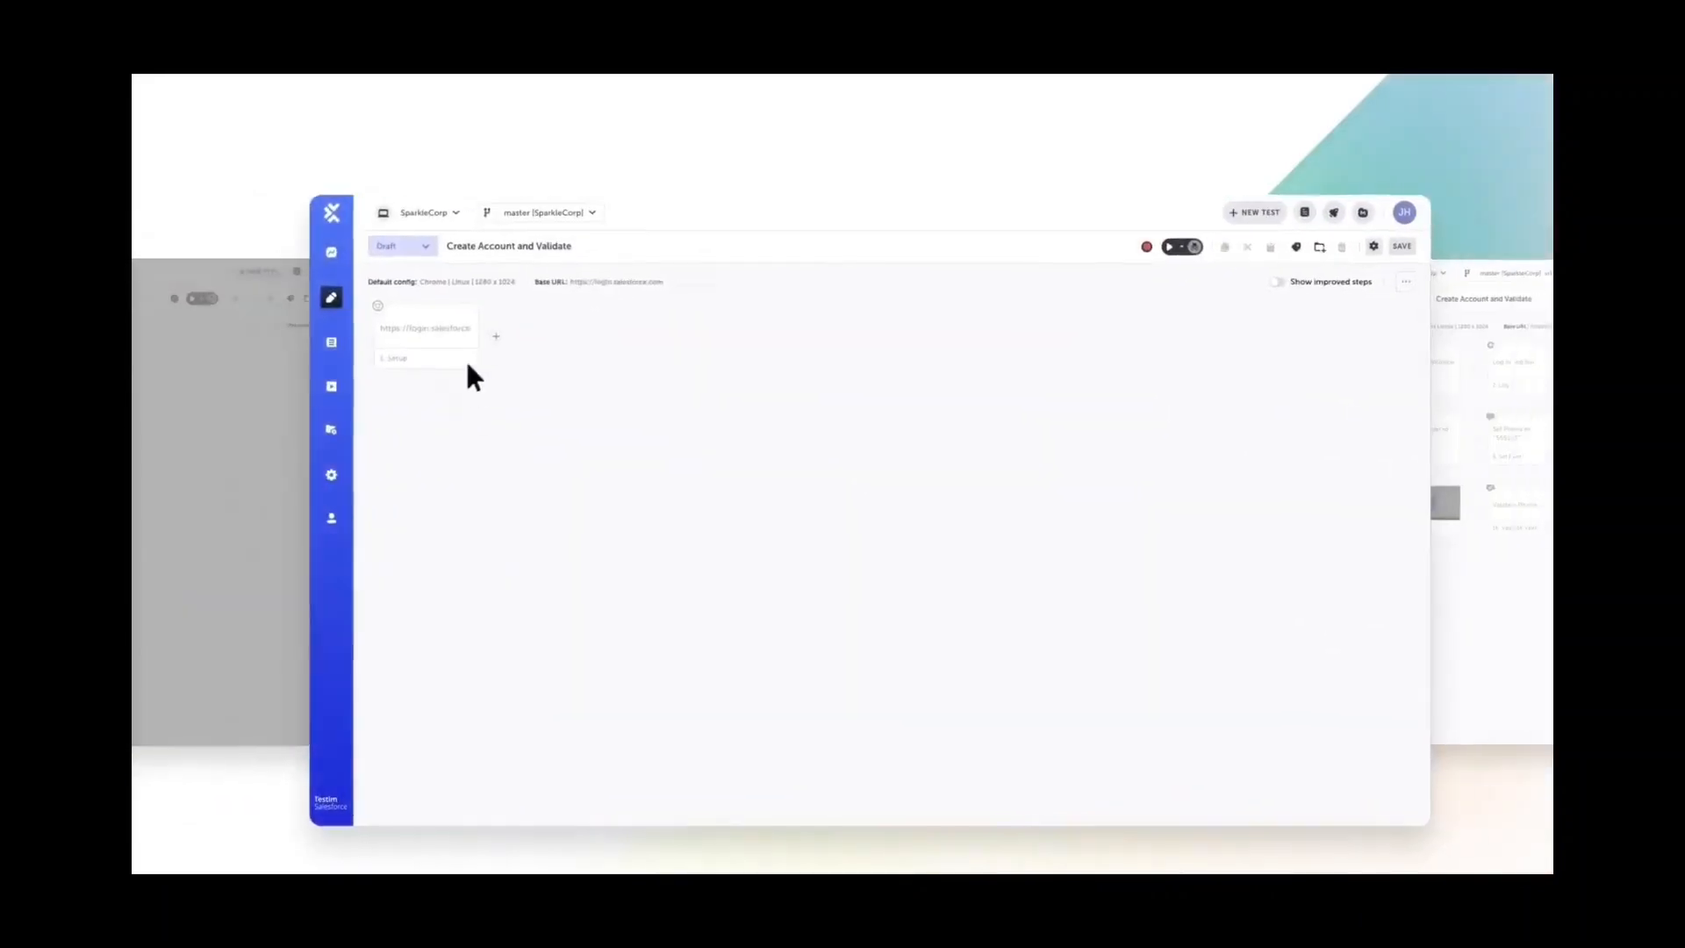
Examine the common, record and API operations available for the test that contains only the Setup step
click(465, 351)
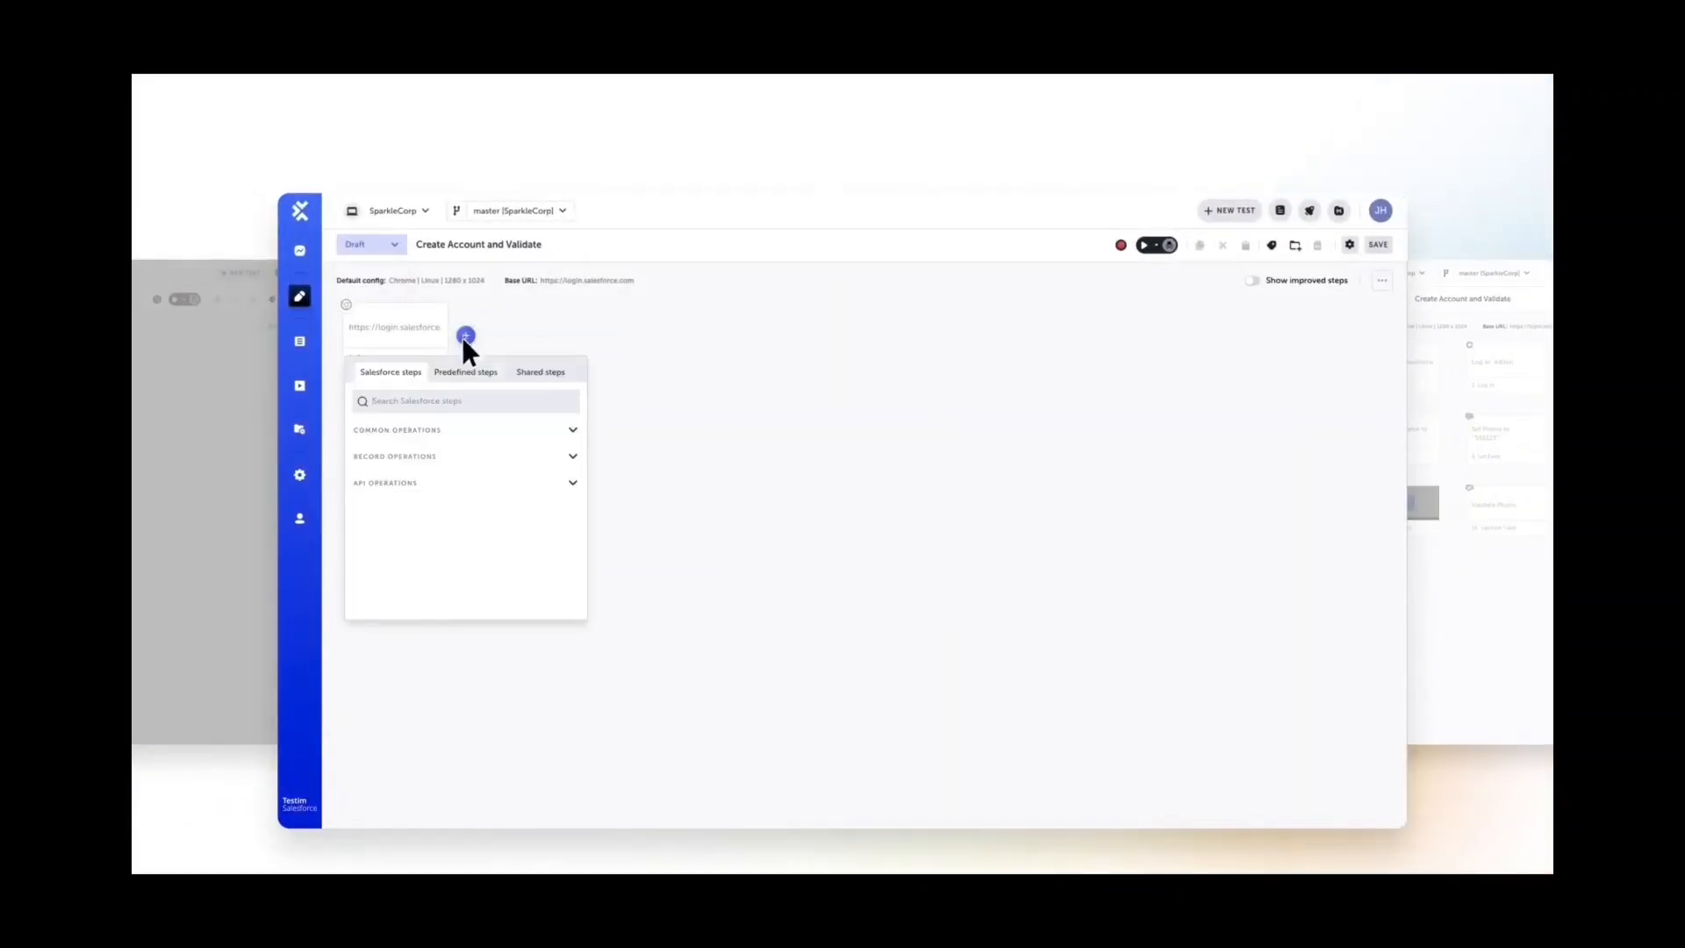
click(443, 430)
click(439, 450)
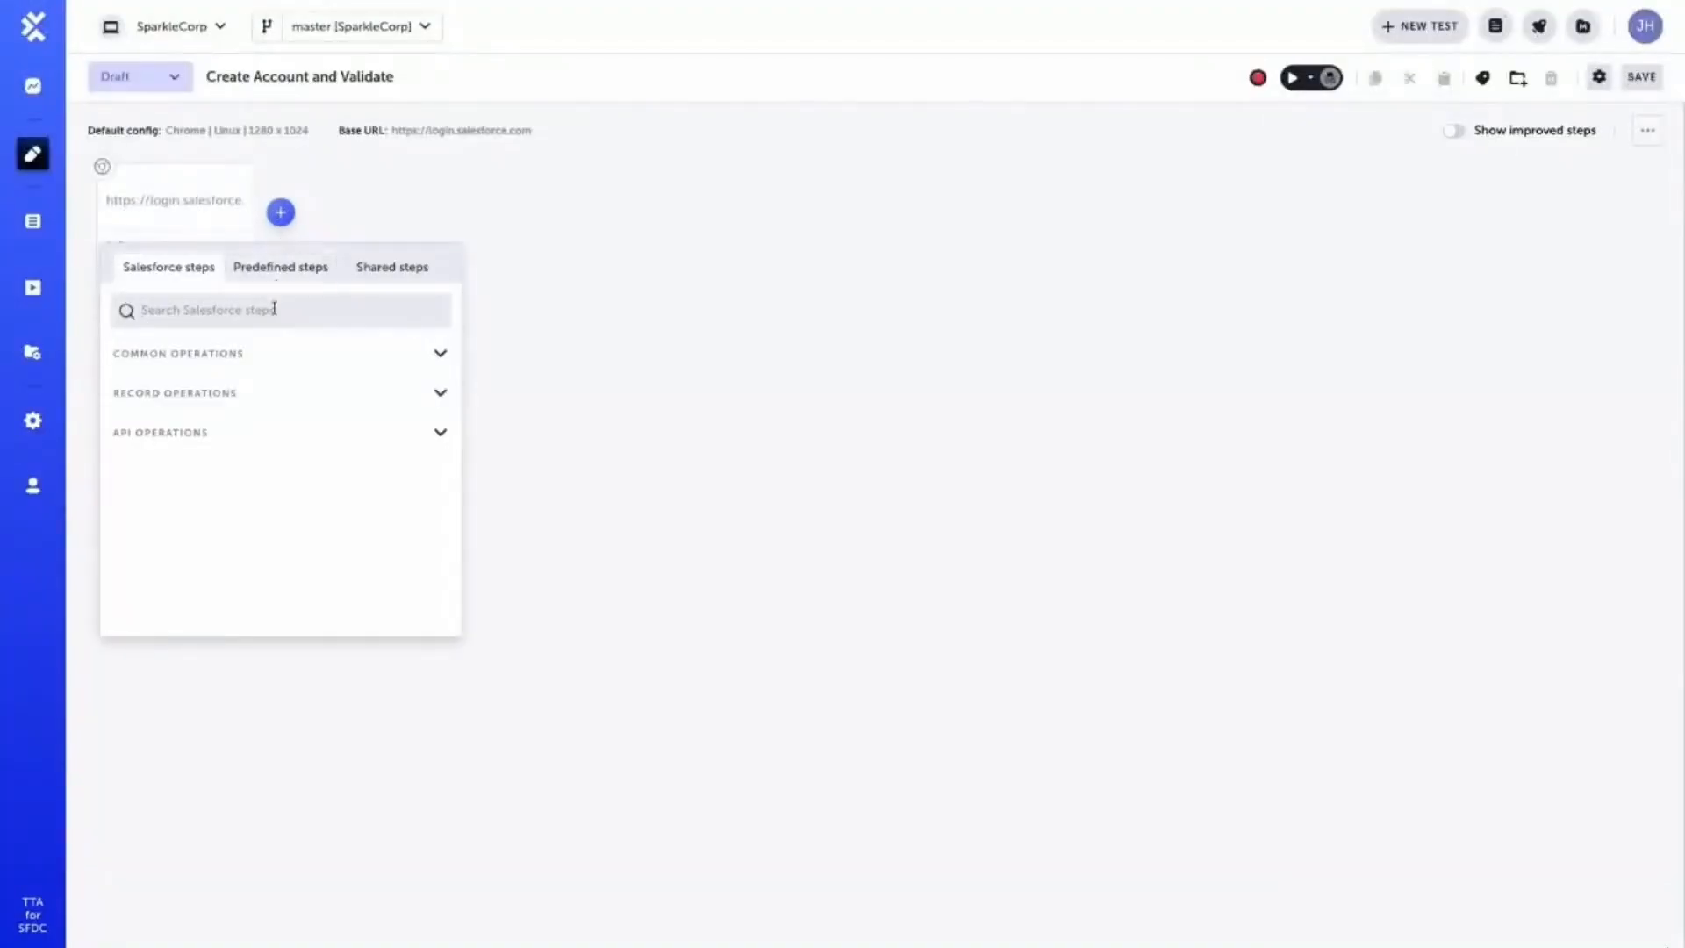
click(268, 354)
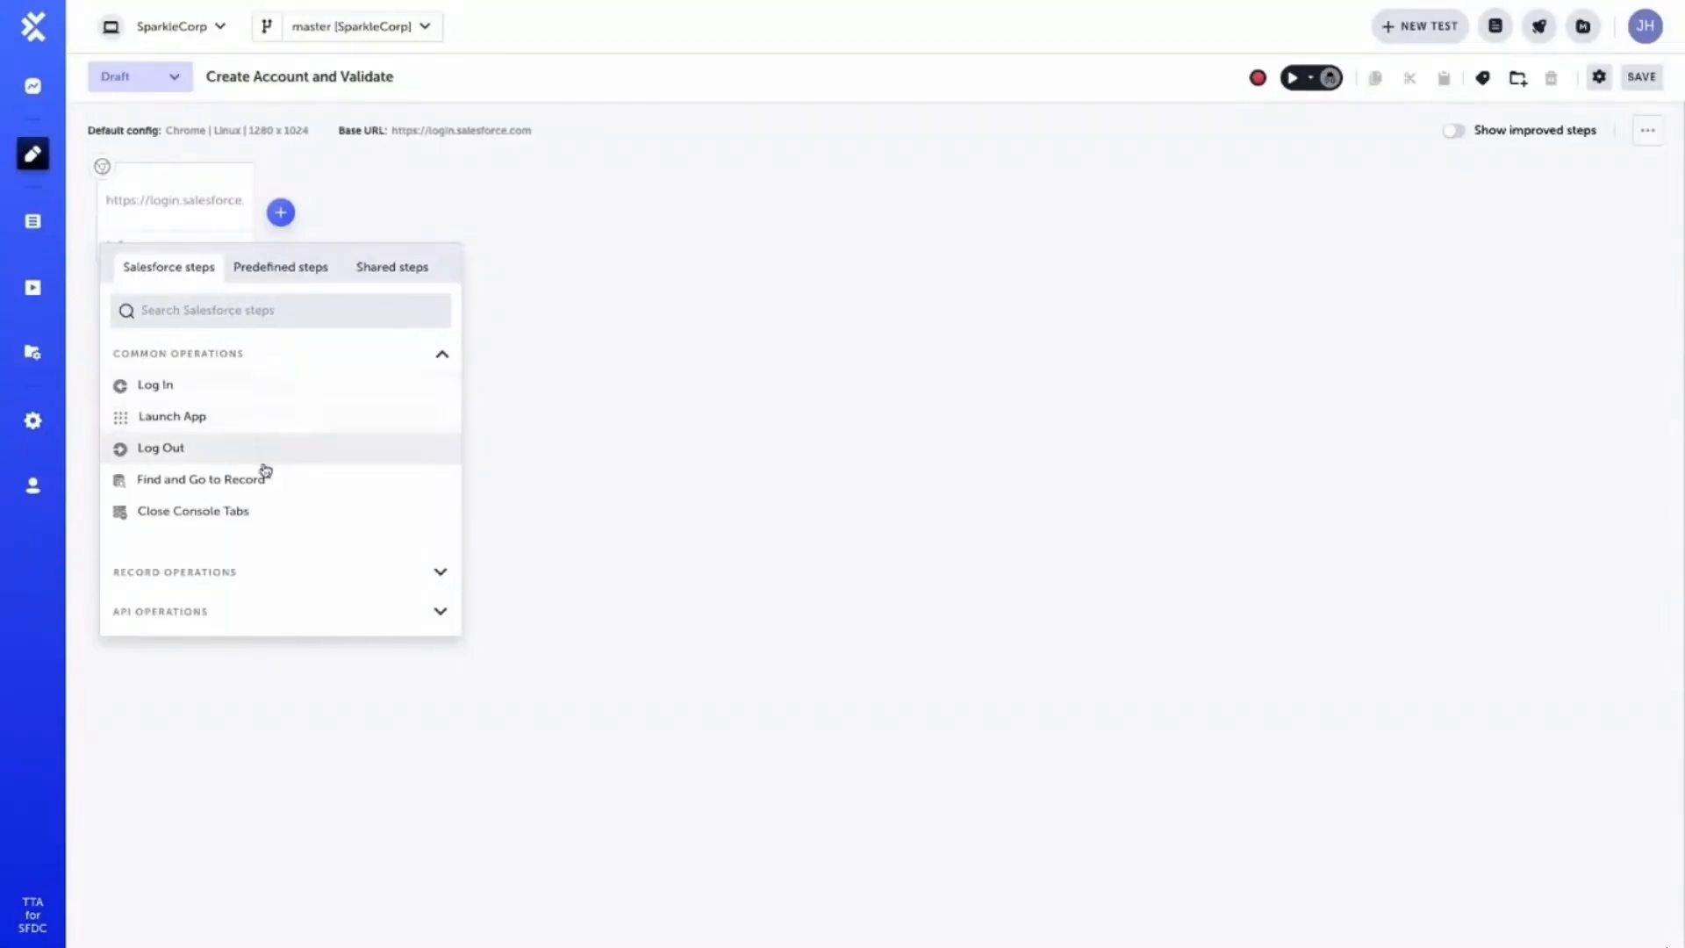
click(249, 570)
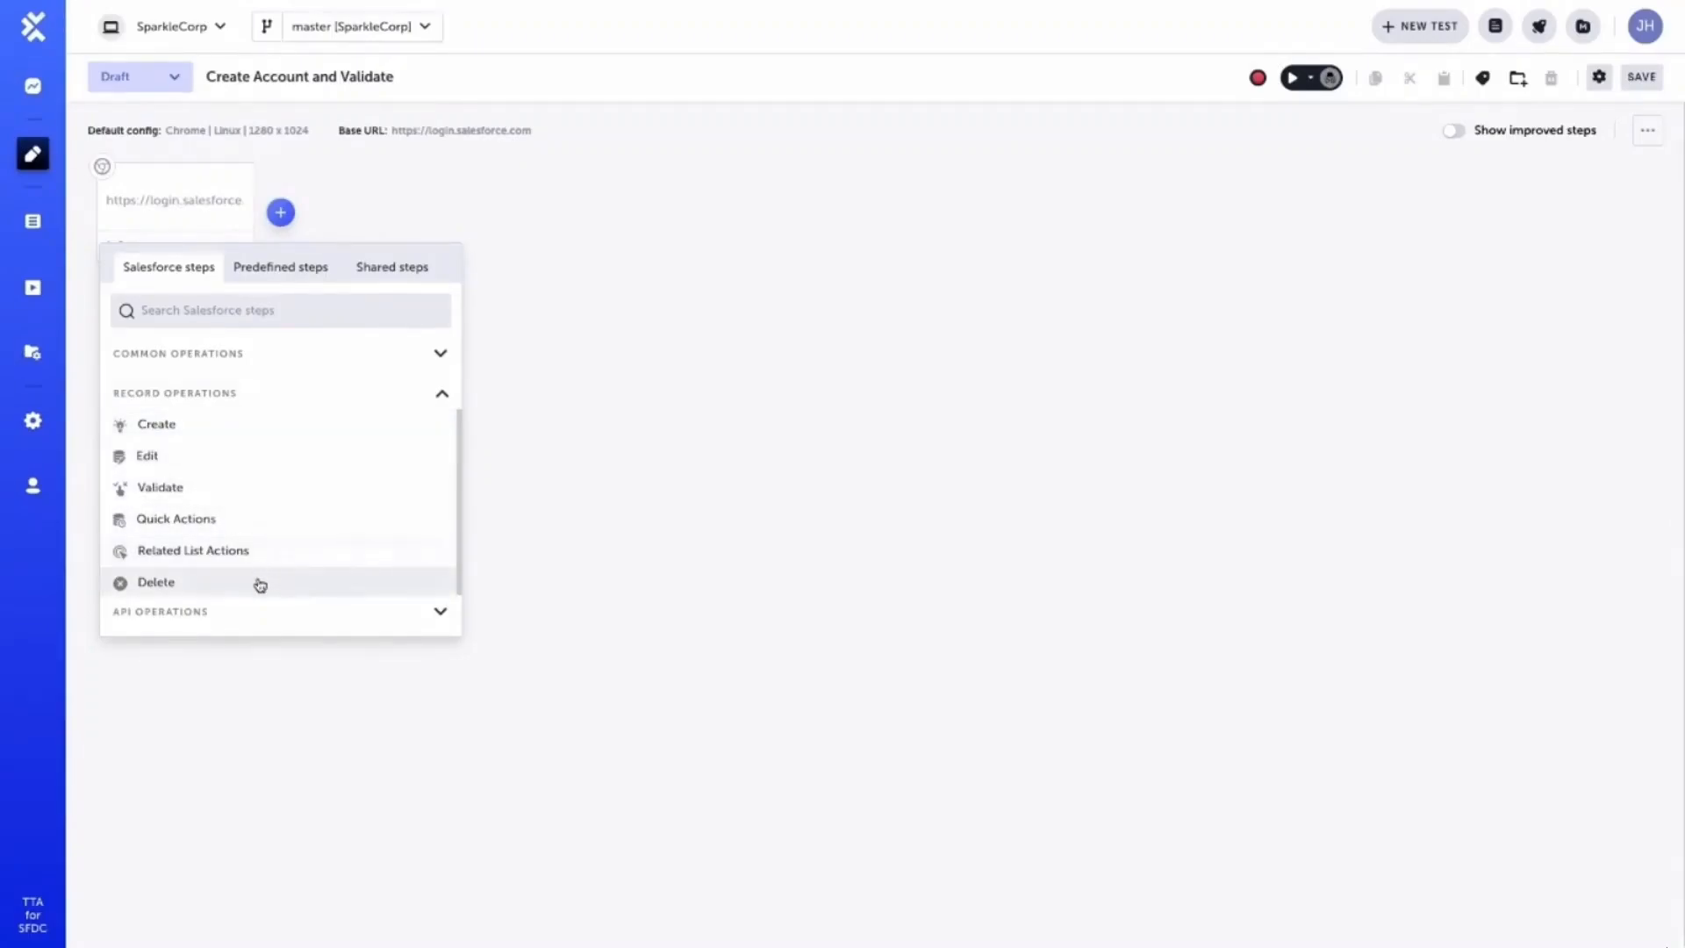
click(259, 609)
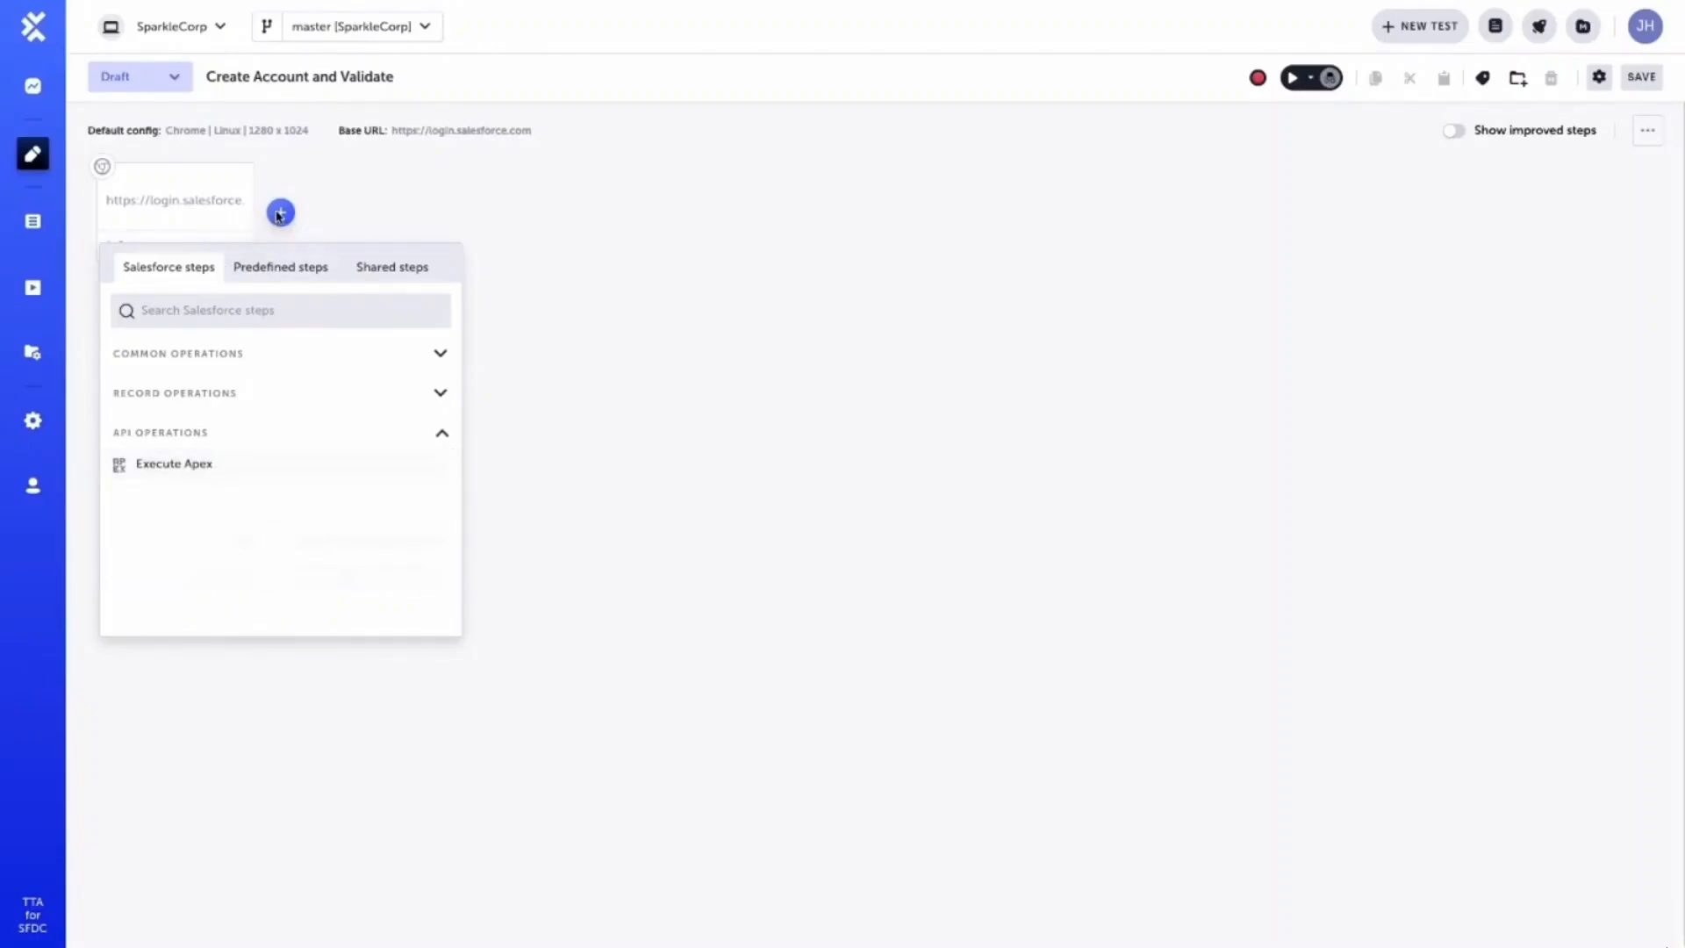
Add a Log In step after Setup and set its login persona to Admin
click(221, 352)
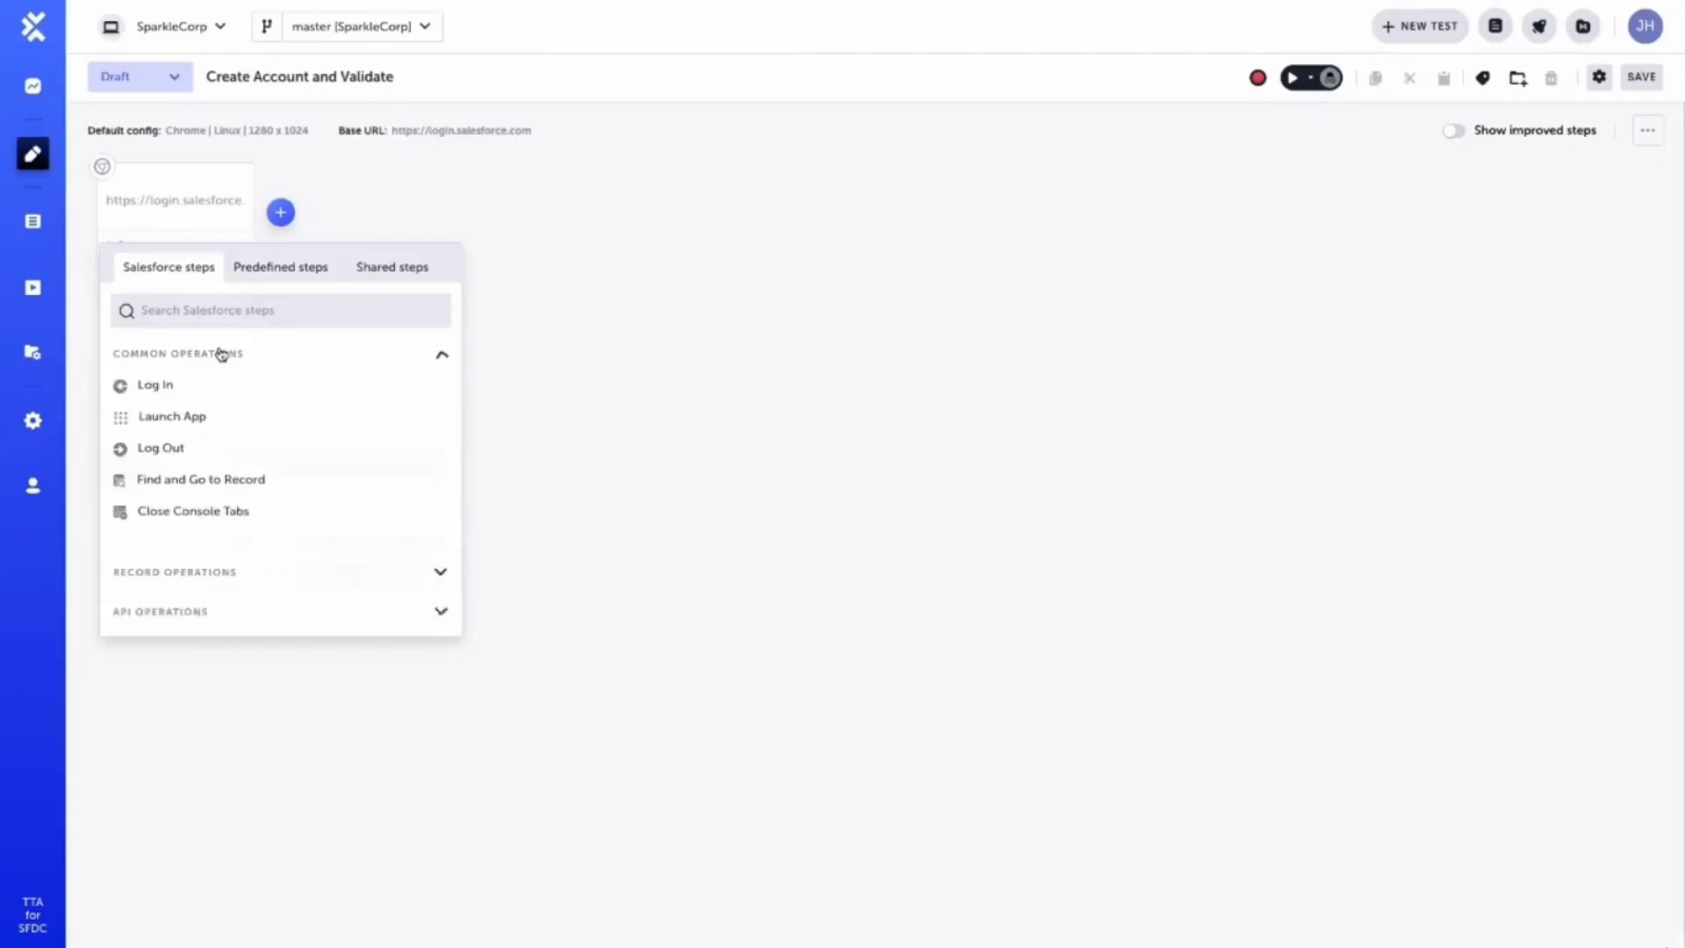
click(196, 395)
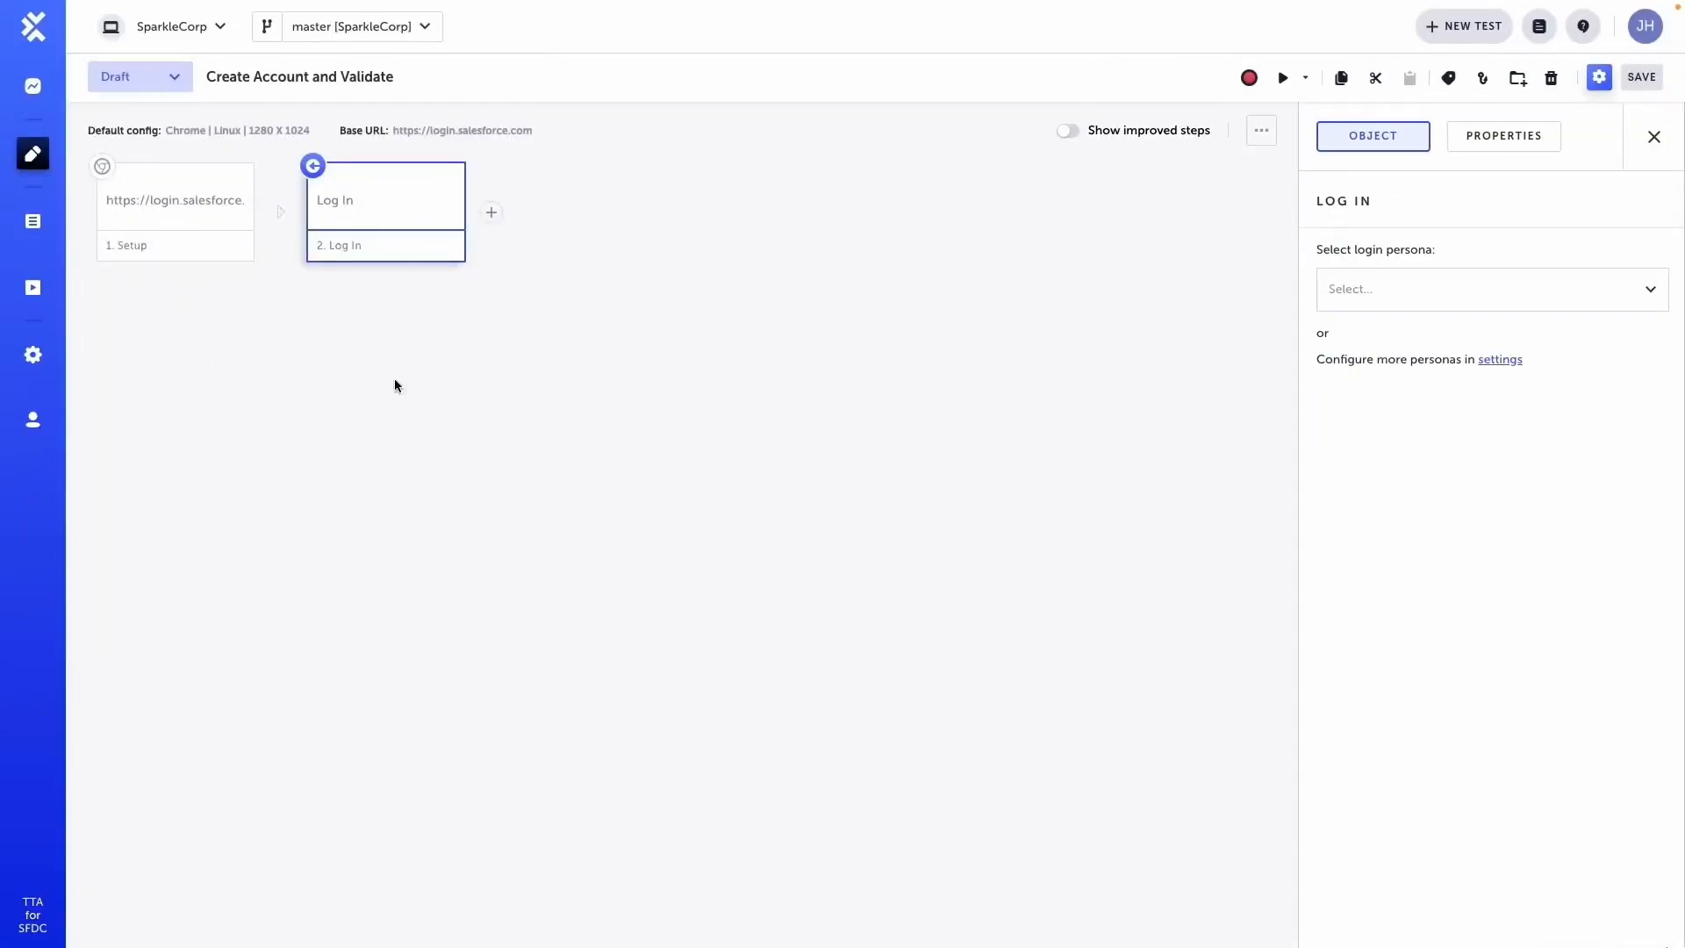
click(1355, 292)
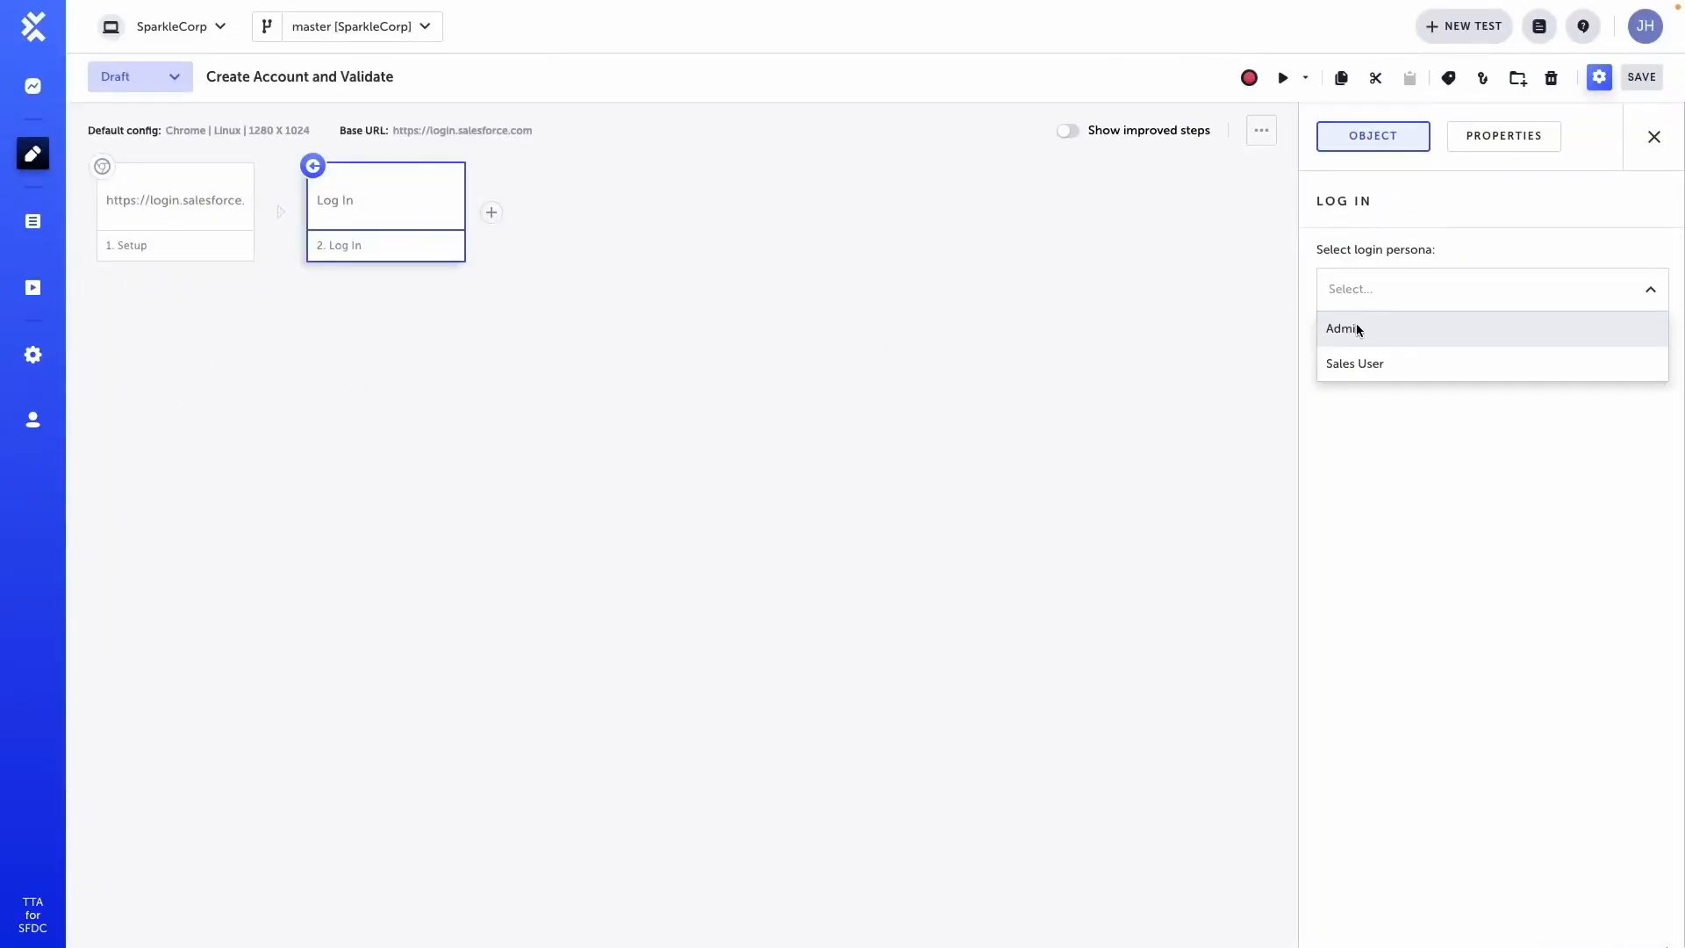
click(1358, 328)
Add a Launch App step after the Log In step and choose the Service app
click(492, 212)
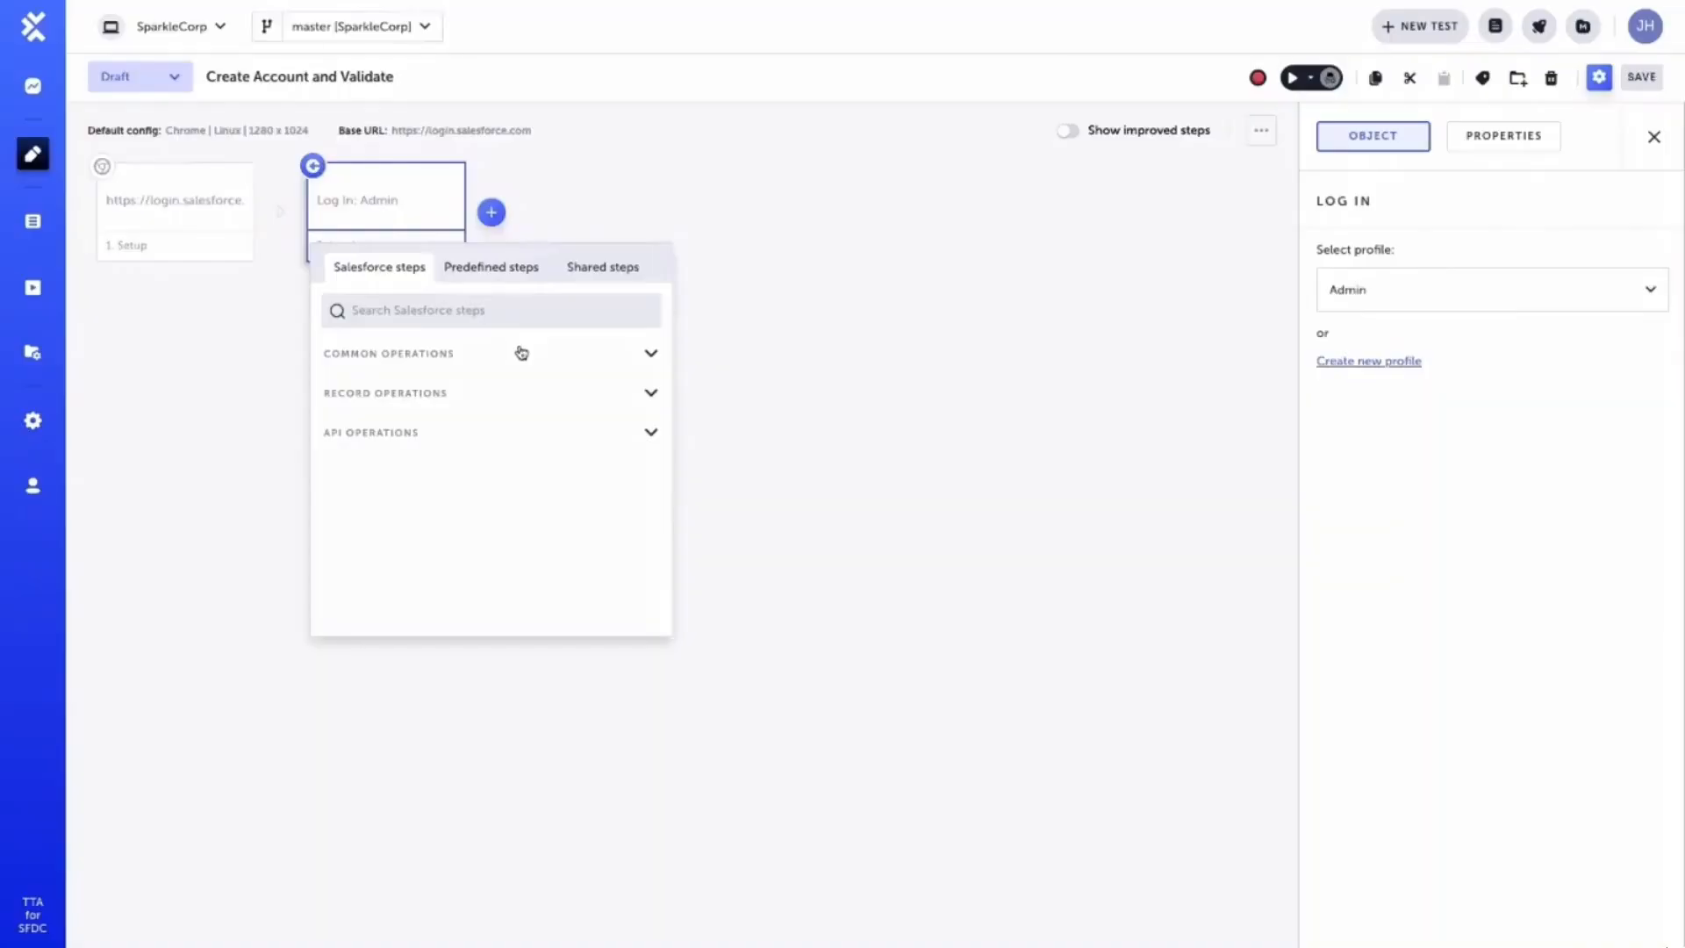
click(519, 350)
click(519, 414)
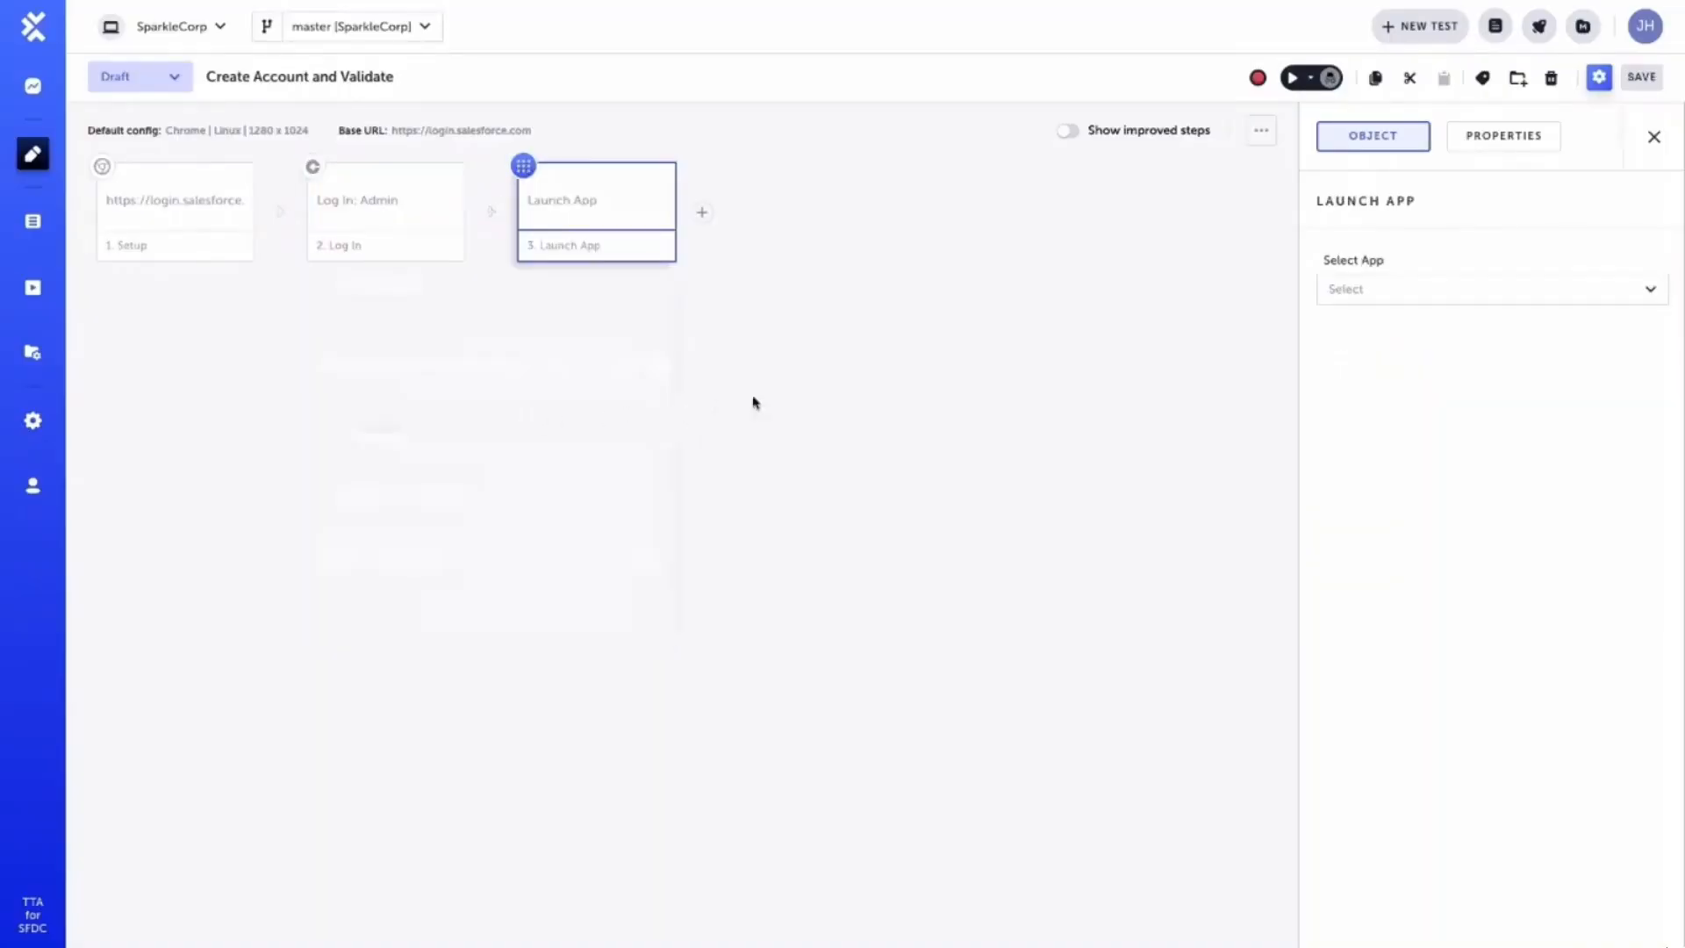
click(1352, 297)
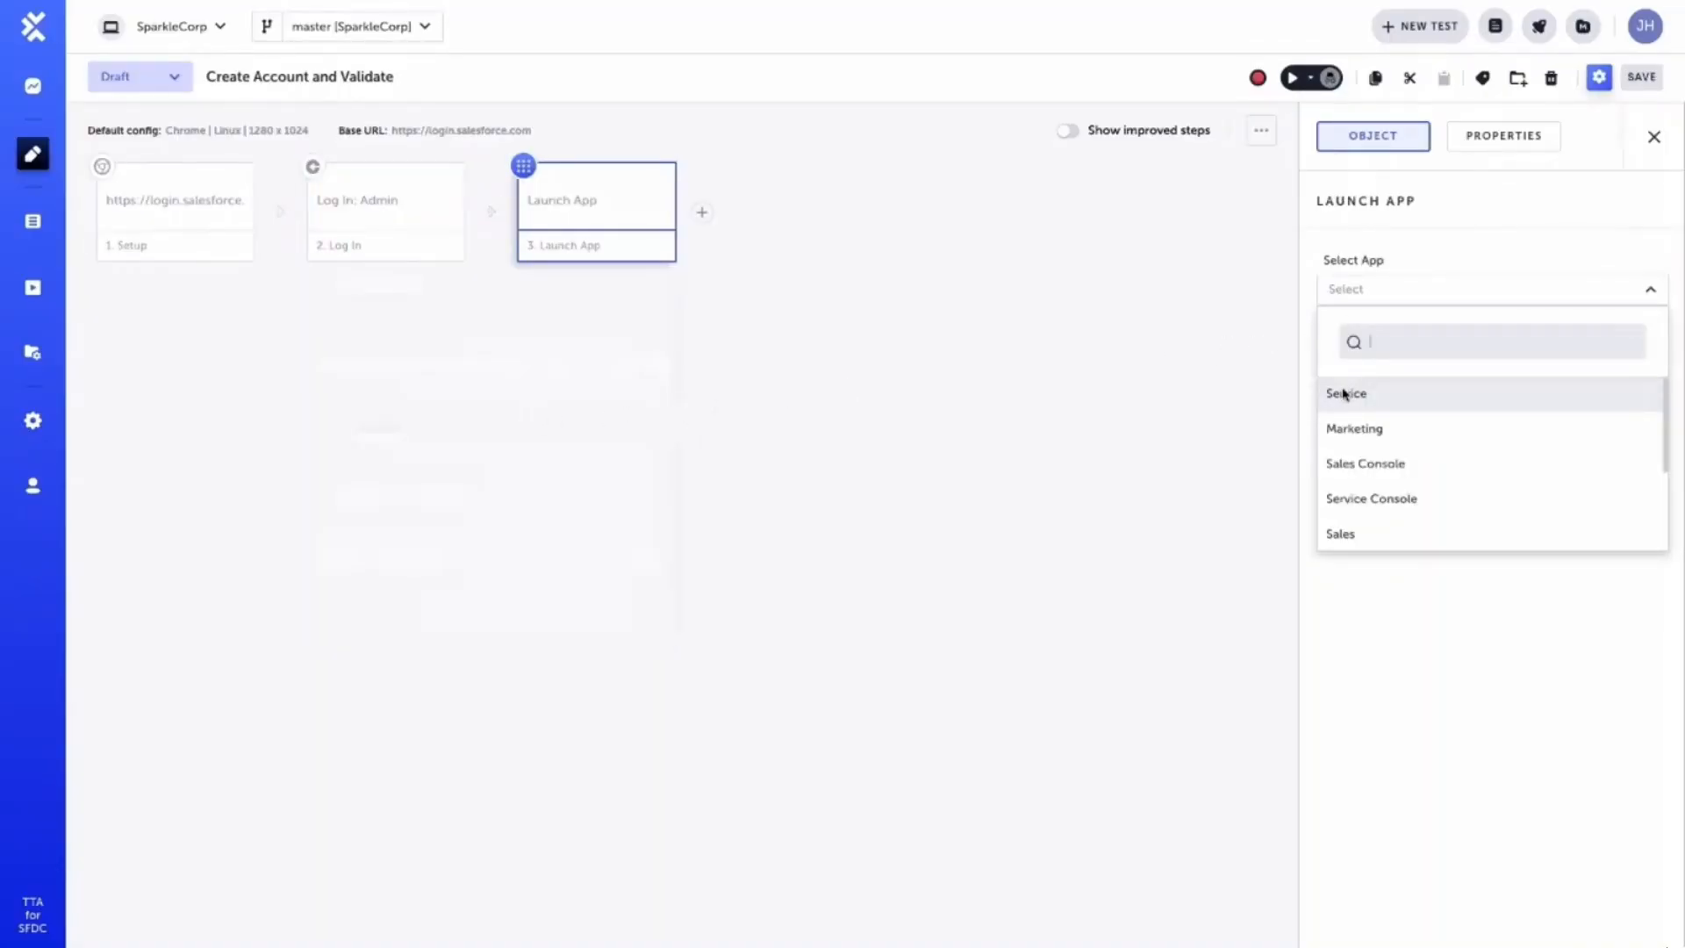
scroll(1346, 401, down, 3)
scroll(1346, 401, up, 3)
click(1346, 394)
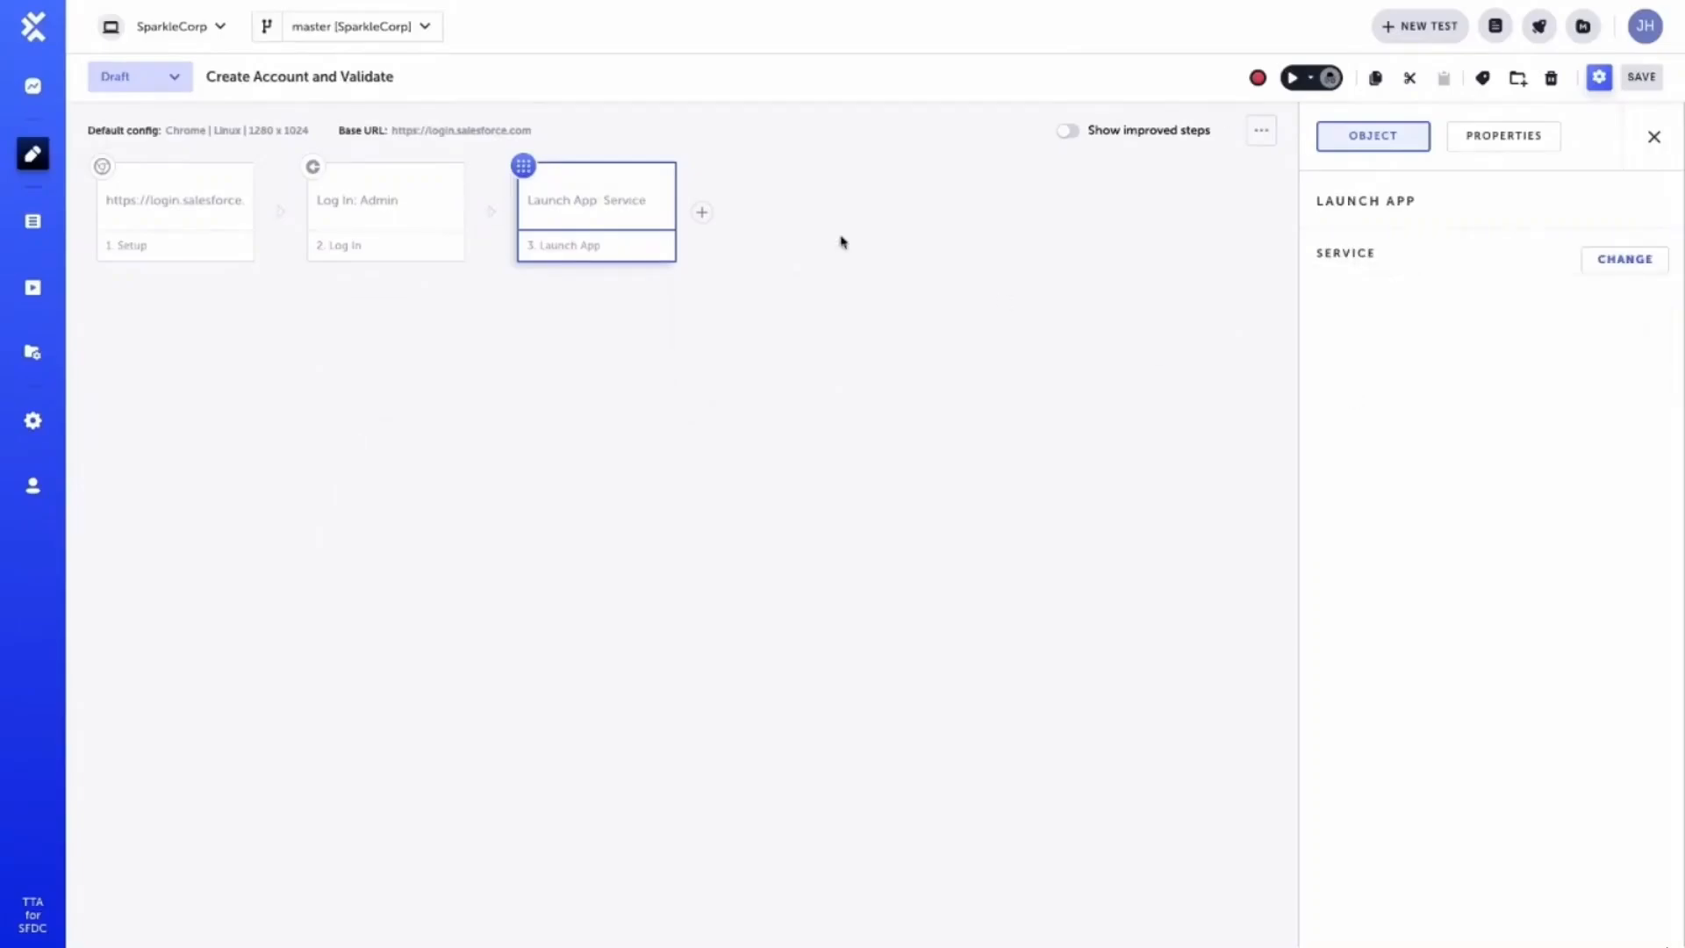
Add a Create record step after Launch App for the Account object with the Vendor record type
click(701, 237)
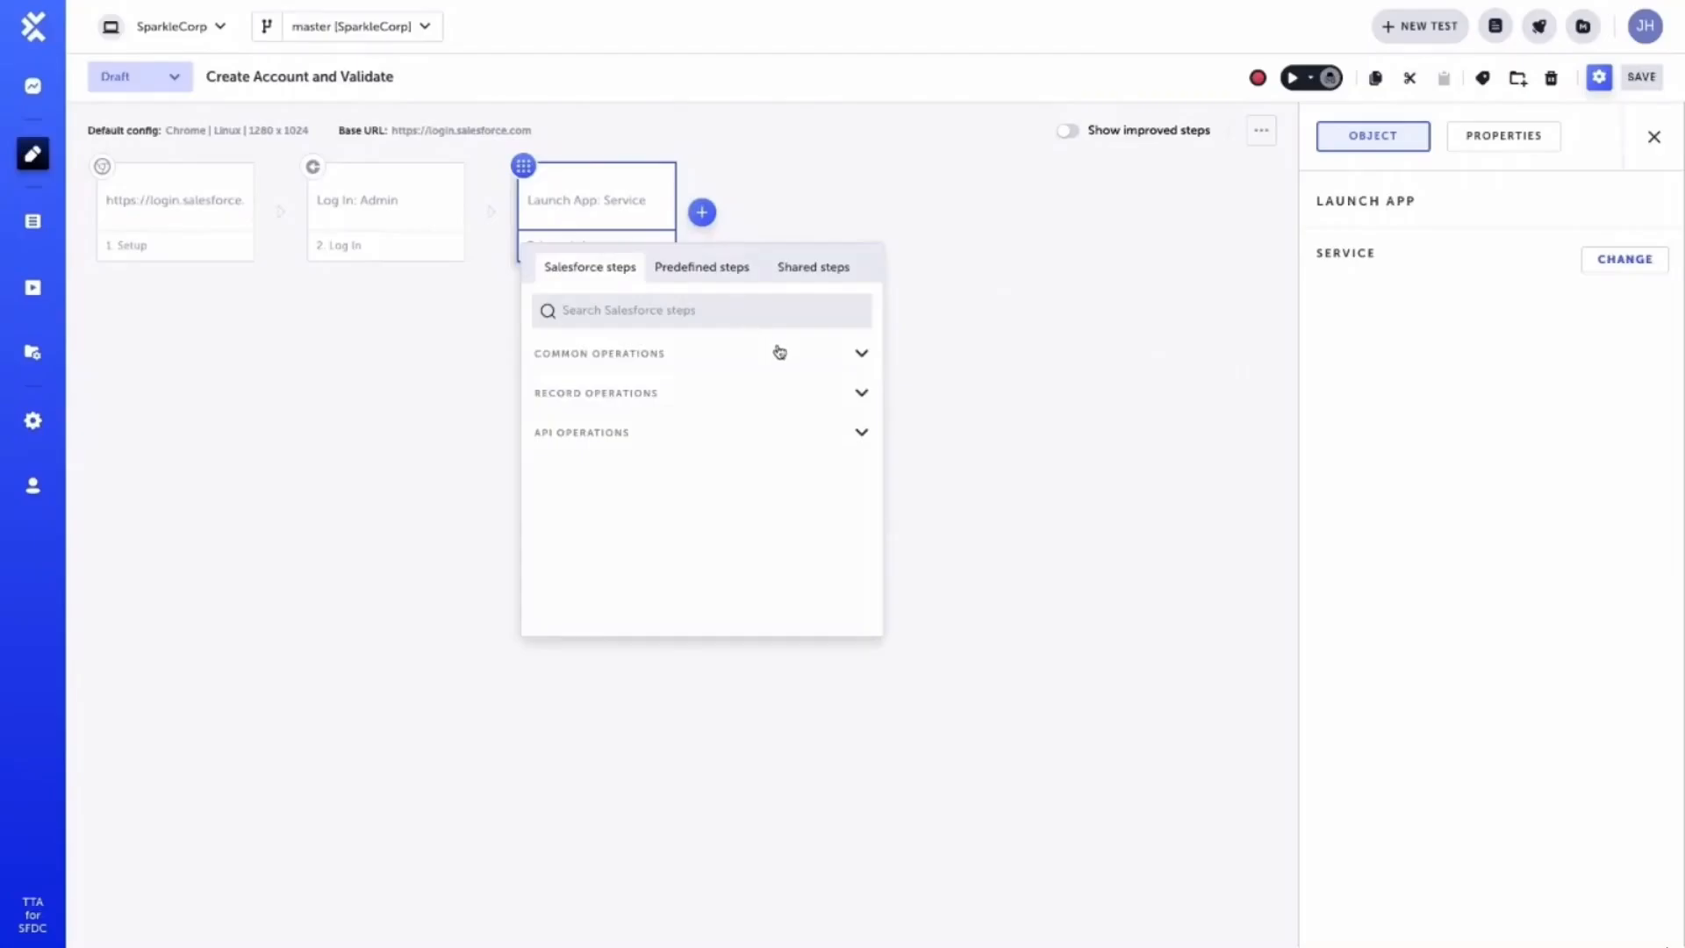
click(802, 394)
click(789, 424)
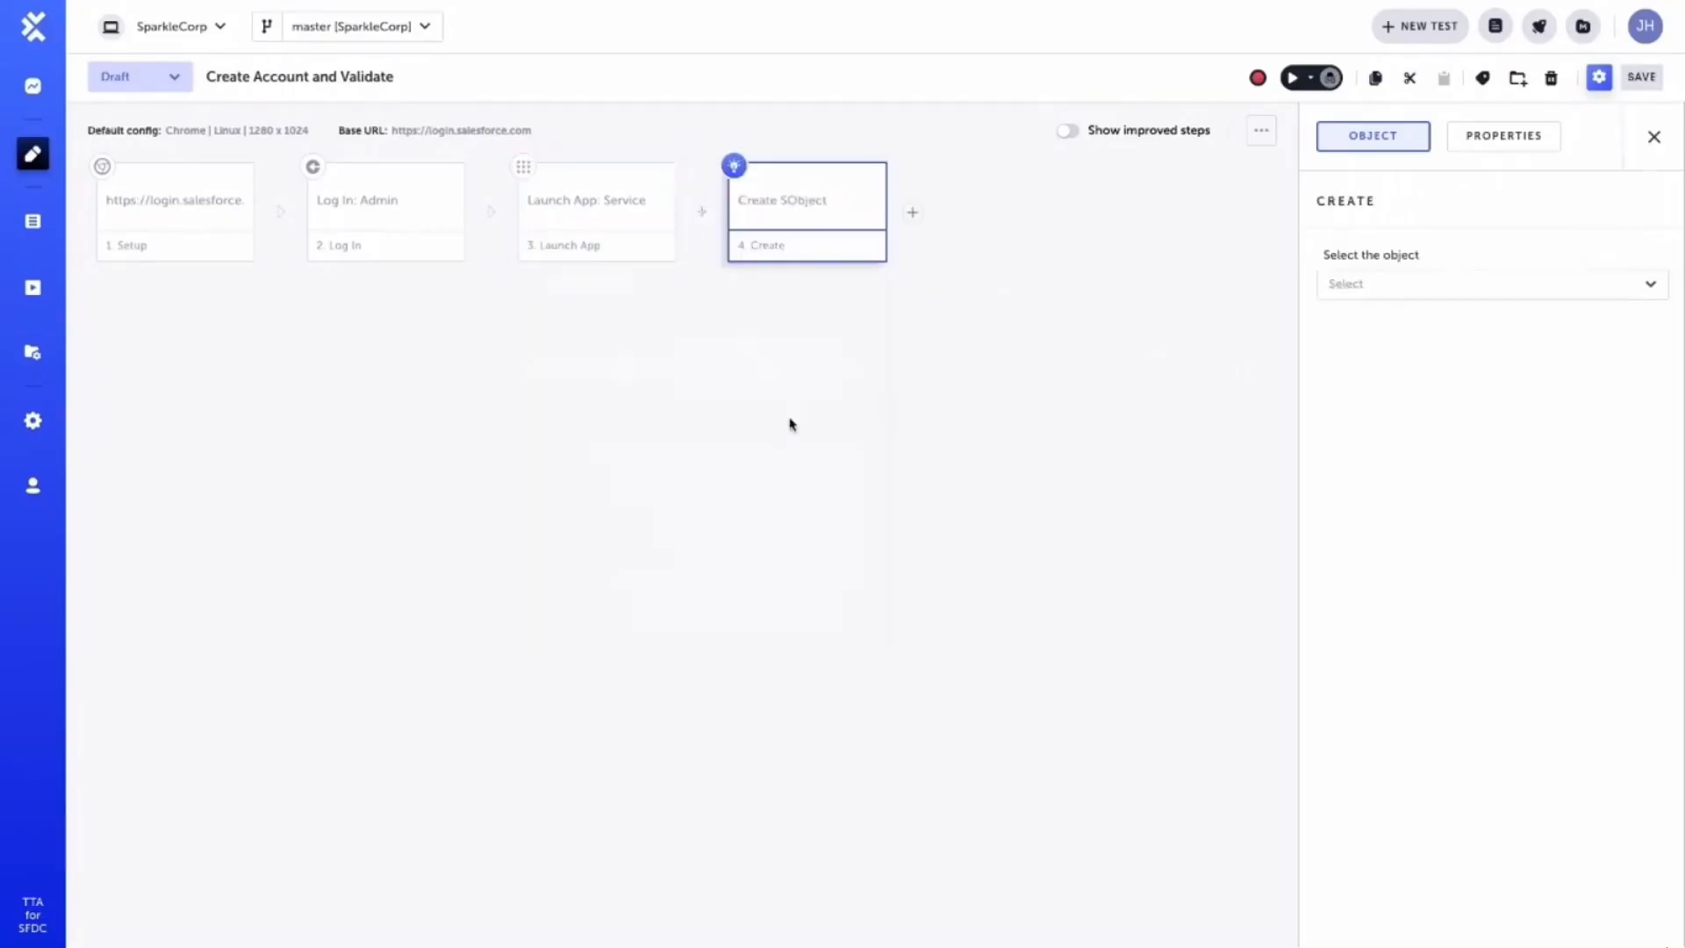
click(1353, 288)
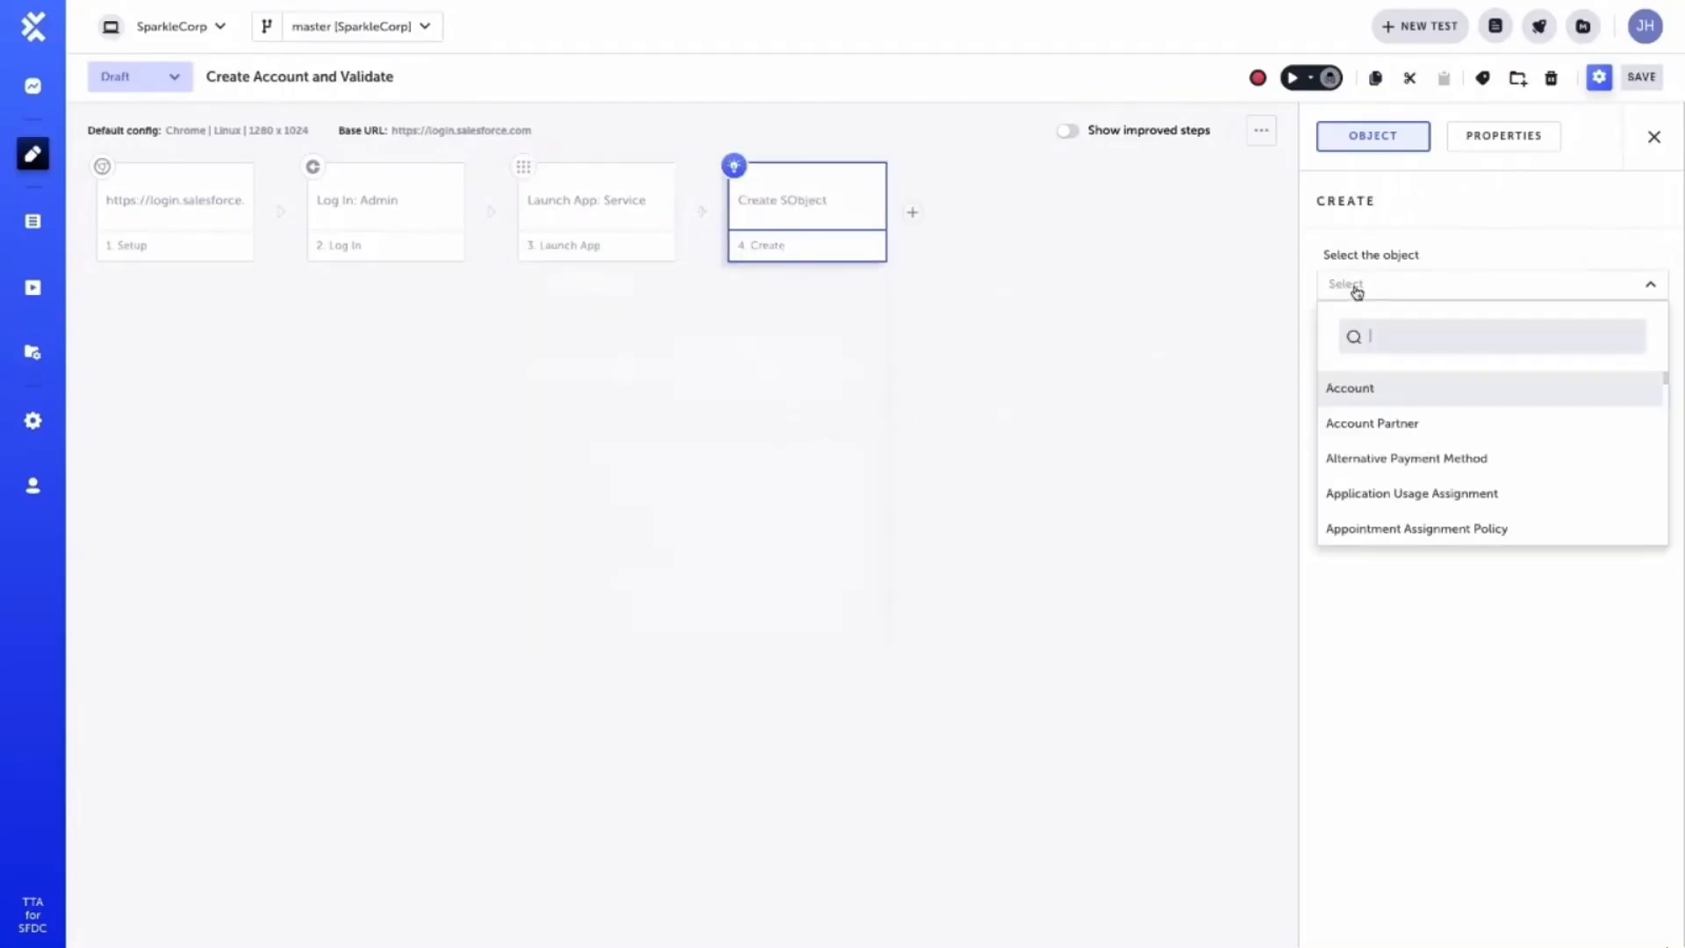
scroll(1370, 380, down, 3)
scroll(1370, 384, down, 3)
scroll(1369, 383, up, 5)
click(1369, 387)
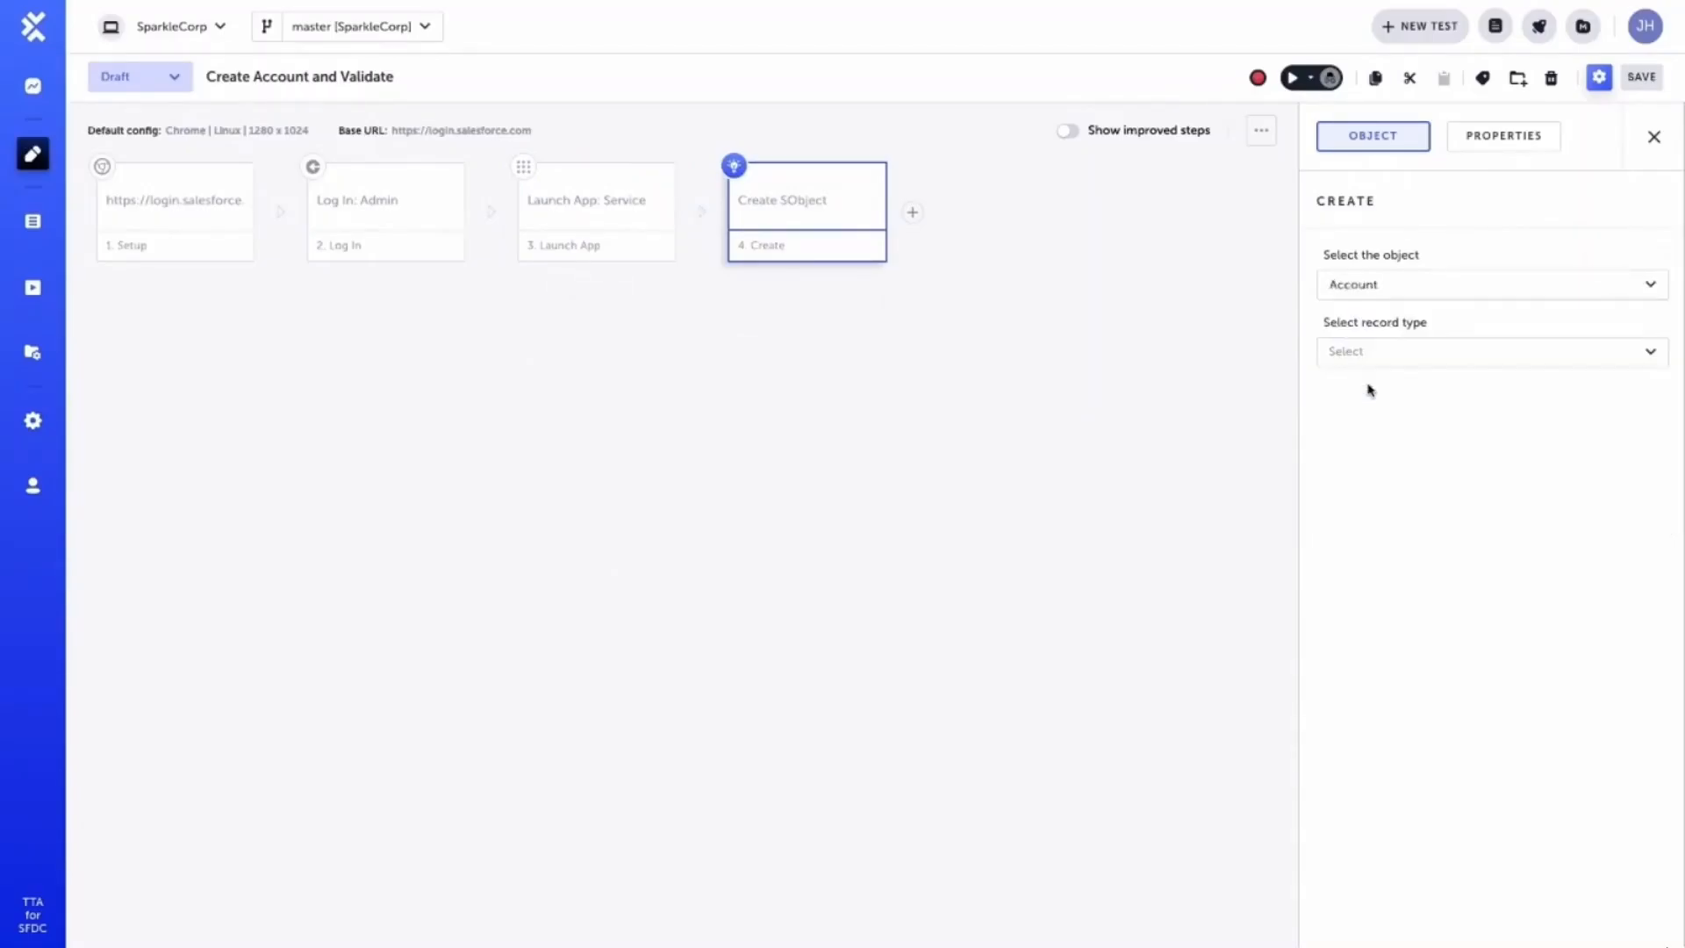
click(1358, 358)
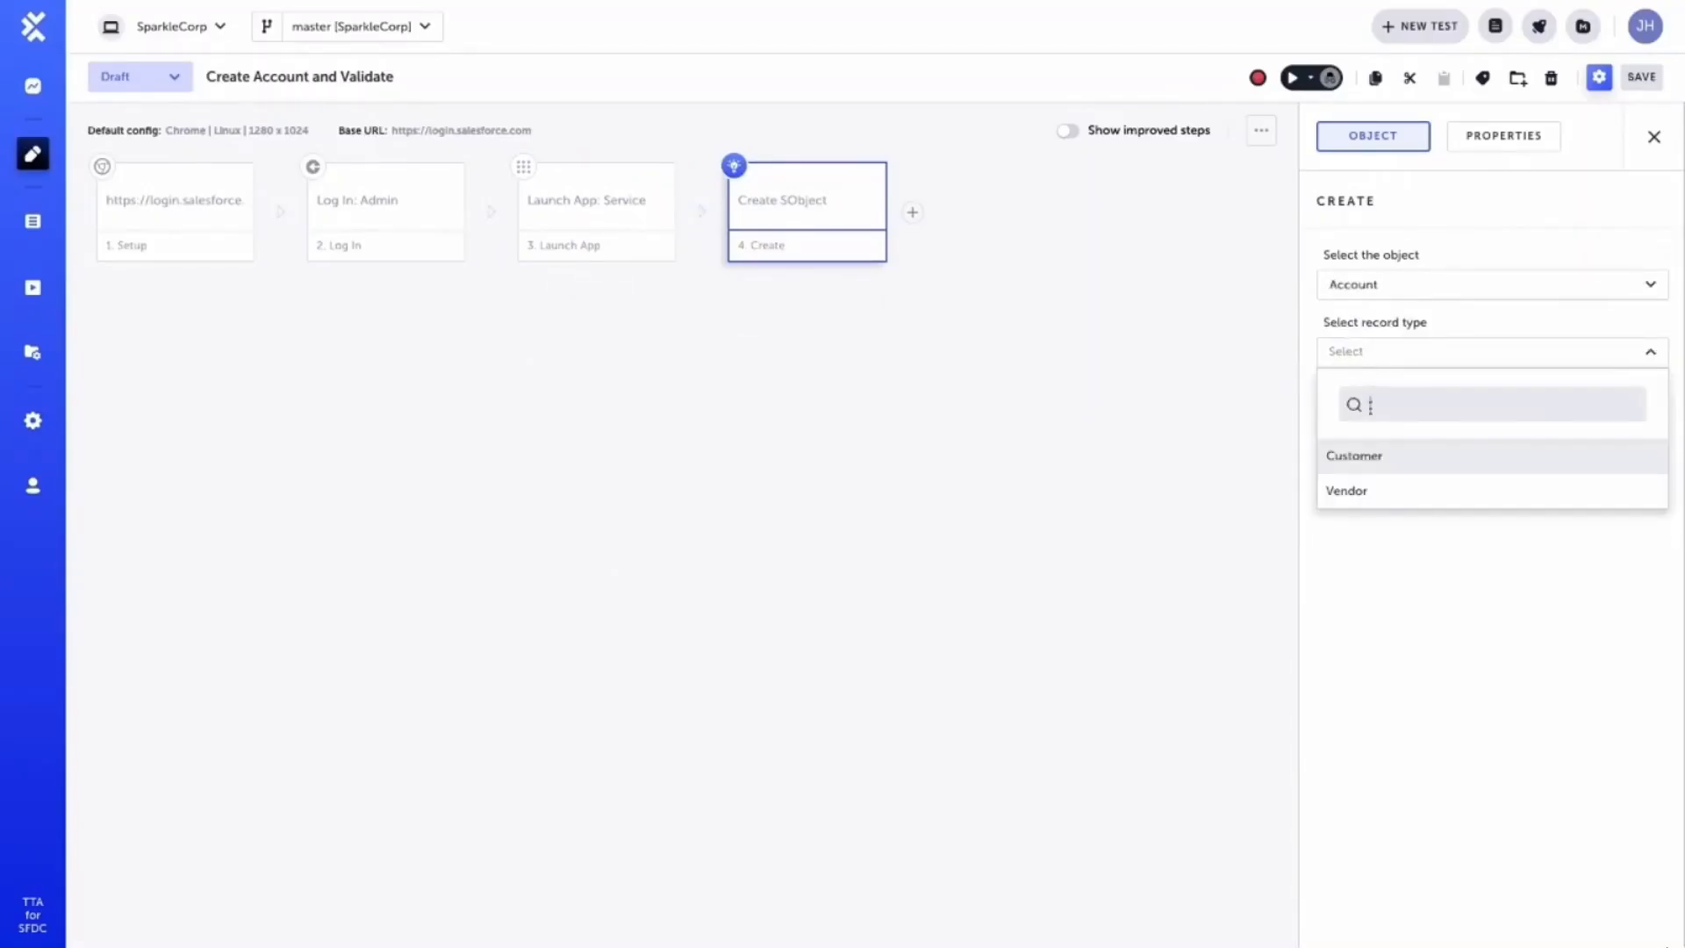
click(1368, 491)
Fill in the Create step's fields: Rating Hot, Active Yes, a phone number, and Account Name SparkleCorp
scroll(1461, 362, down, 3)
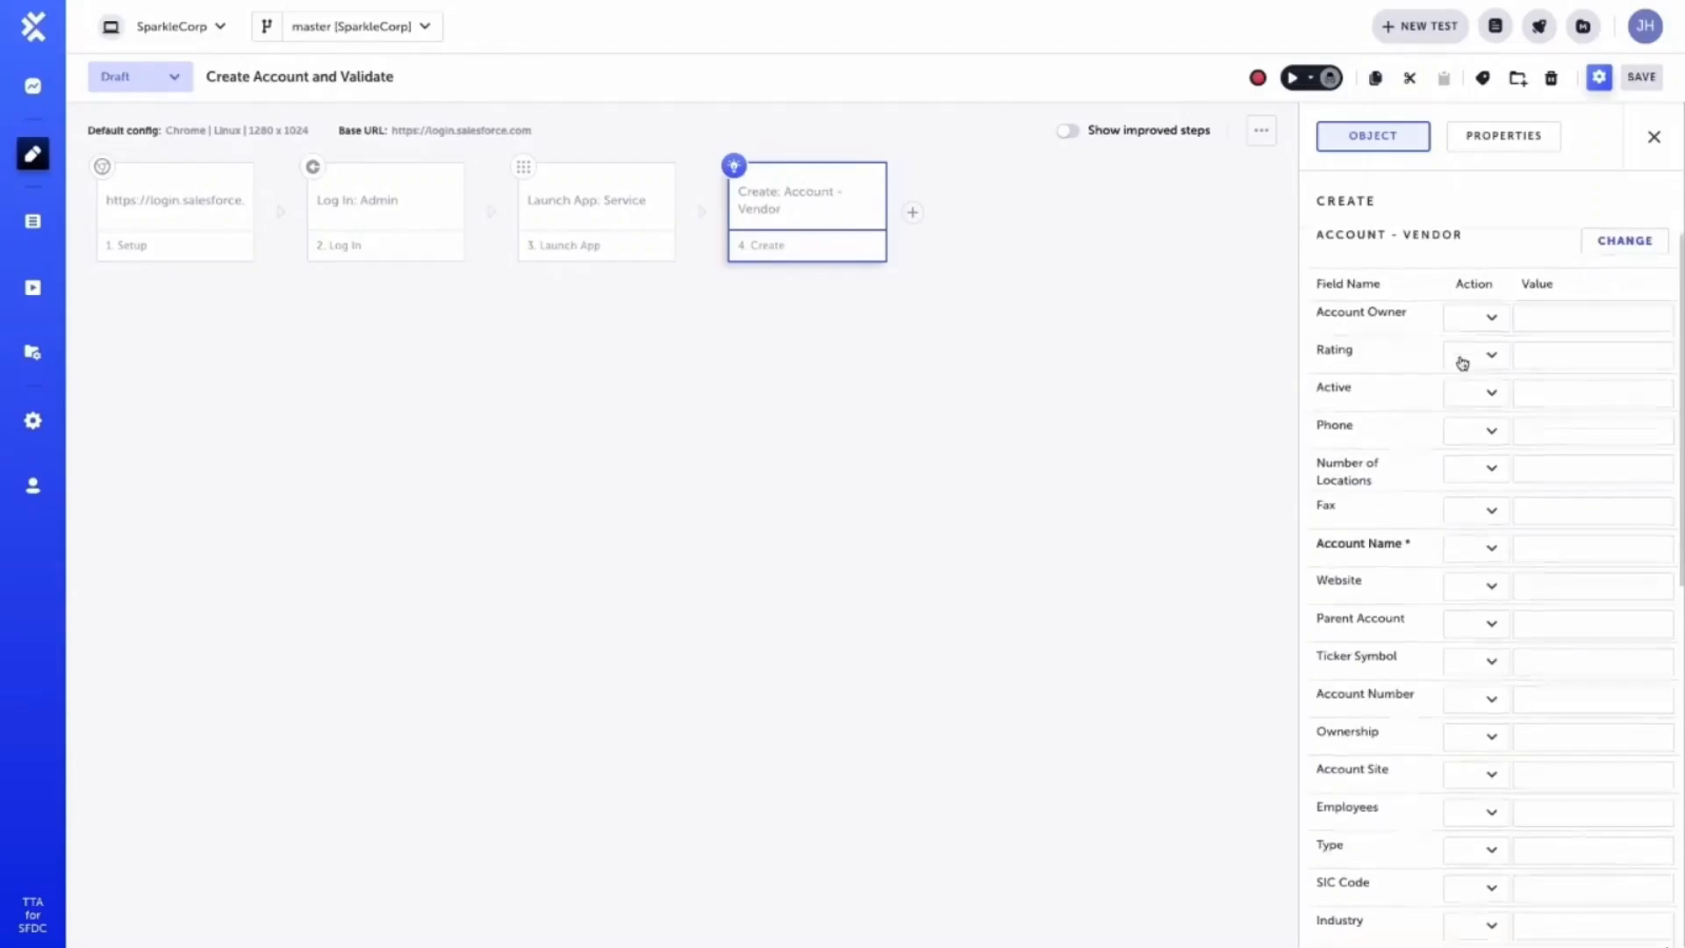
scroll(1461, 361, down, 5)
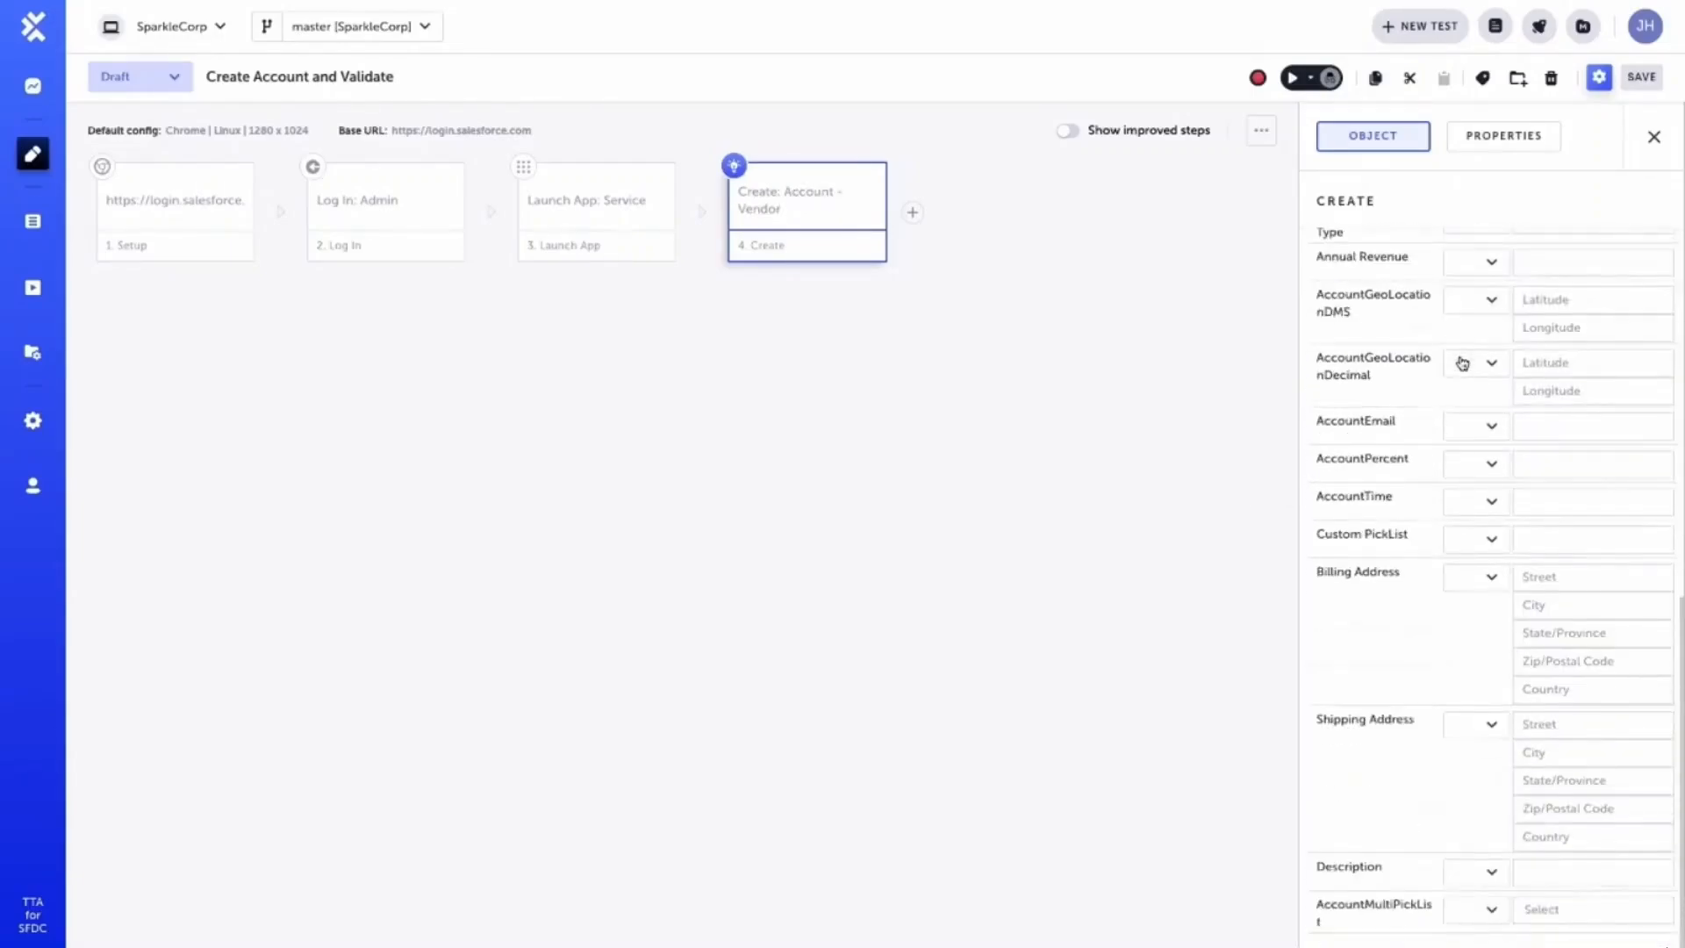
scroll(1461, 361, up, 9)
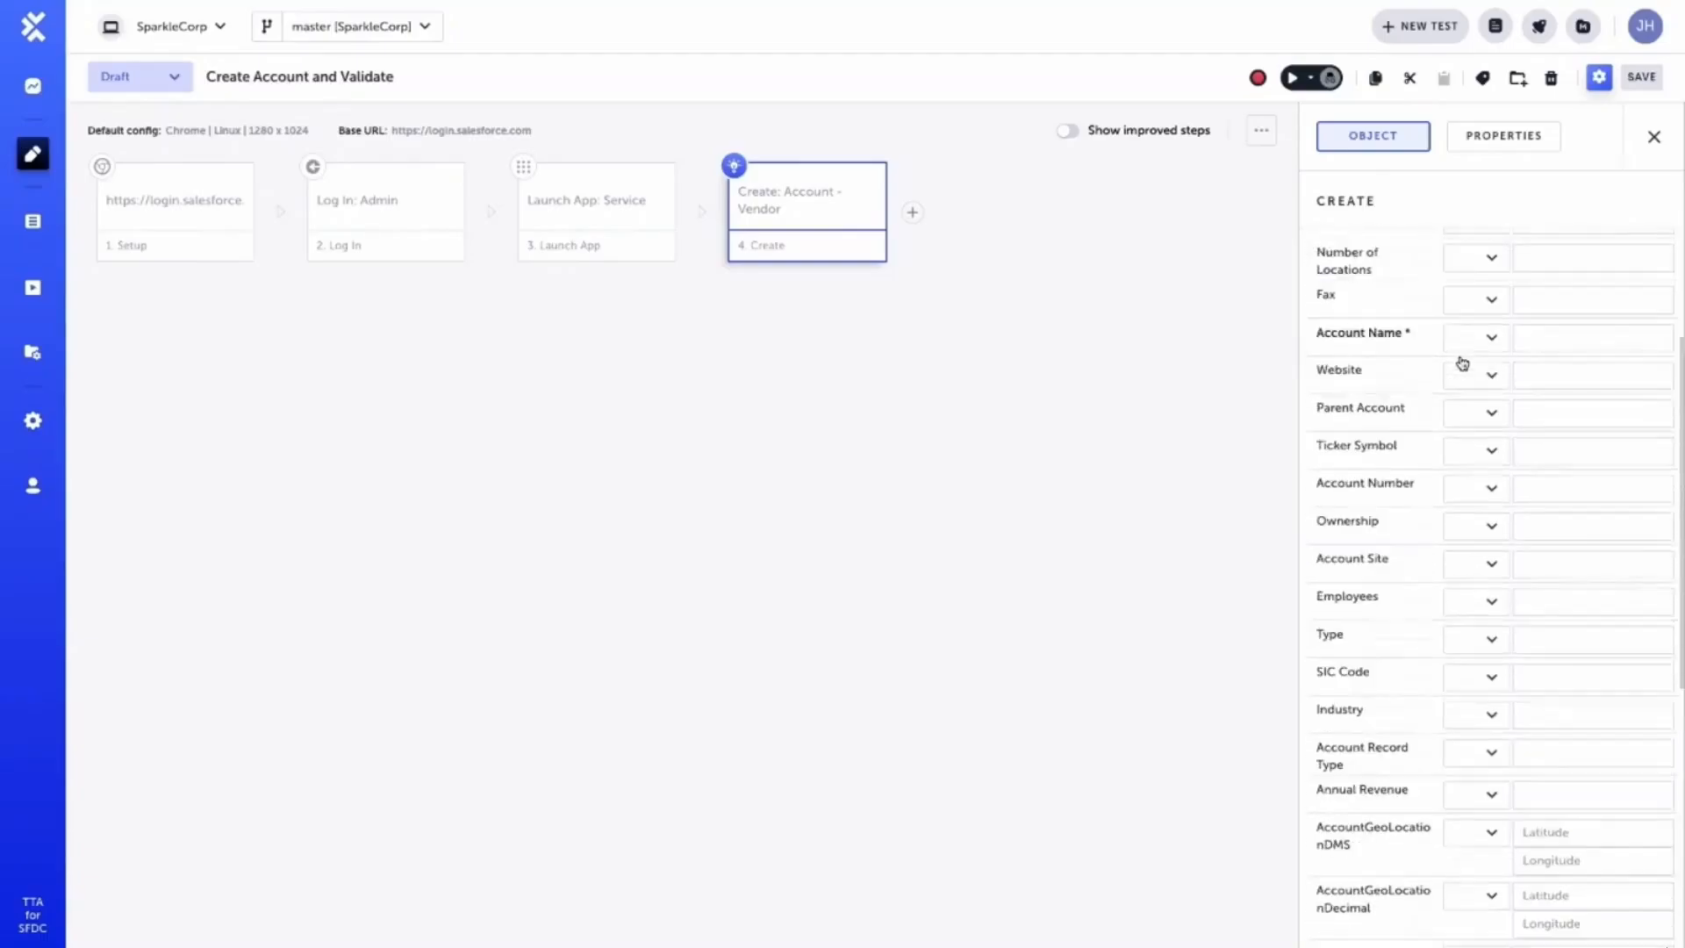
click(1561, 372)
click(1552, 391)
click(1543, 410)
click(1536, 439)
click(1536, 441)
text(555123)
click(1520, 566)
text(SparkleCorp)
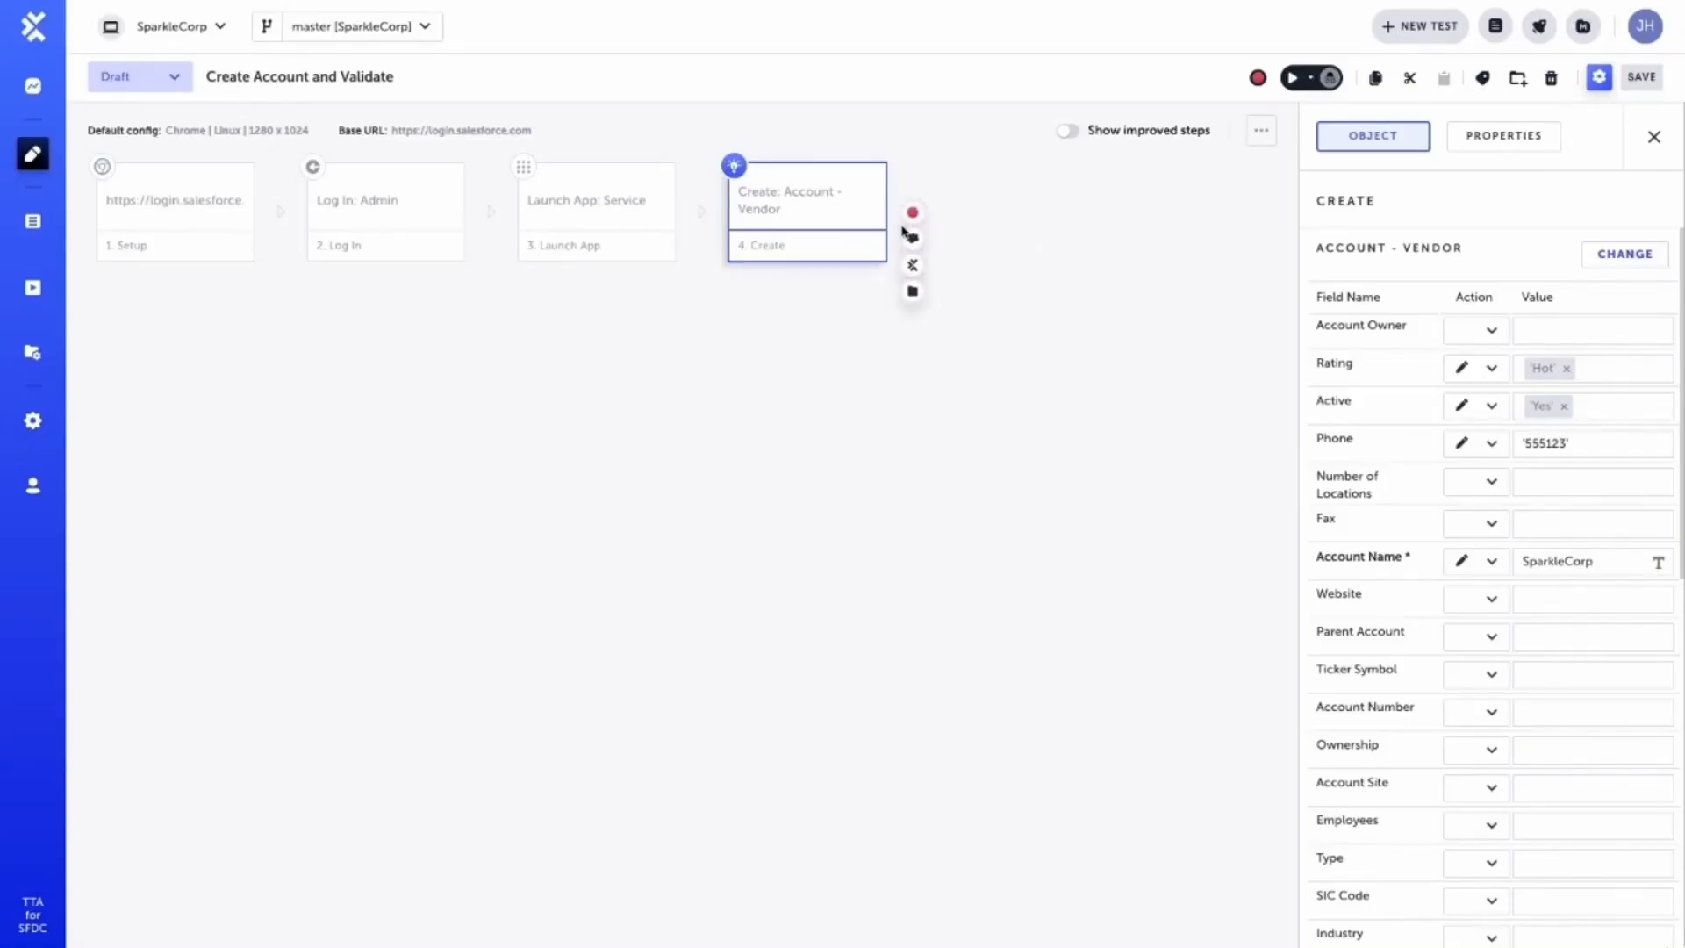
Add a Validate step after Create that checks the same phone number and the Account Name SparkleCorp
click(913, 238)
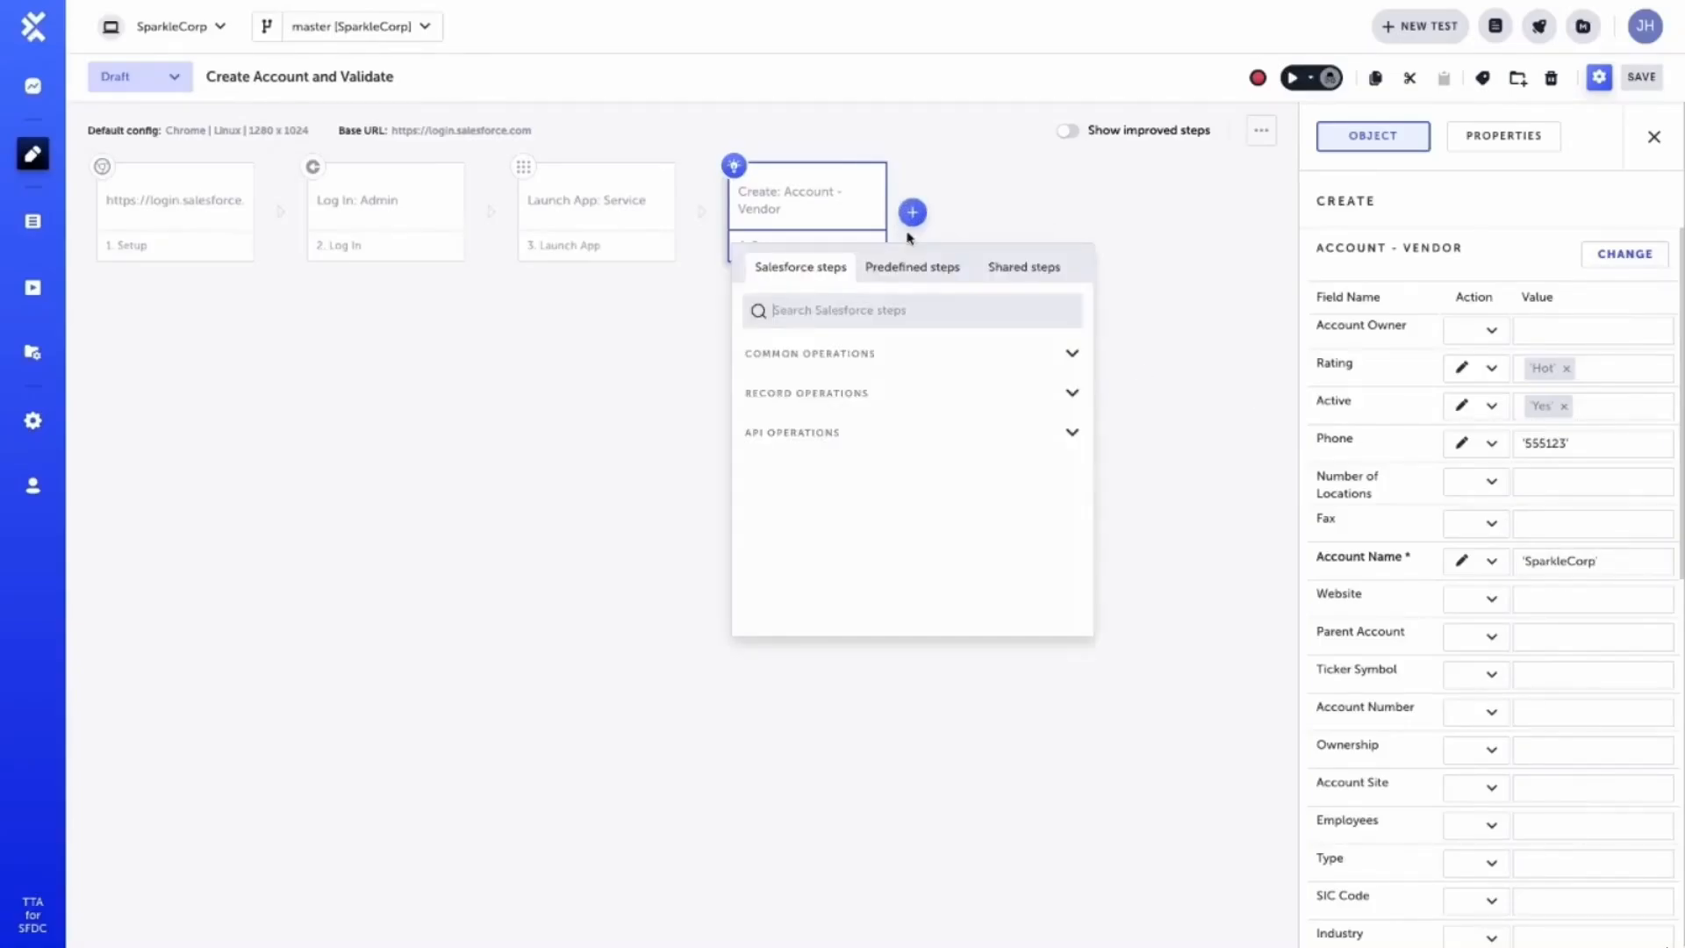
click(948, 396)
click(934, 485)
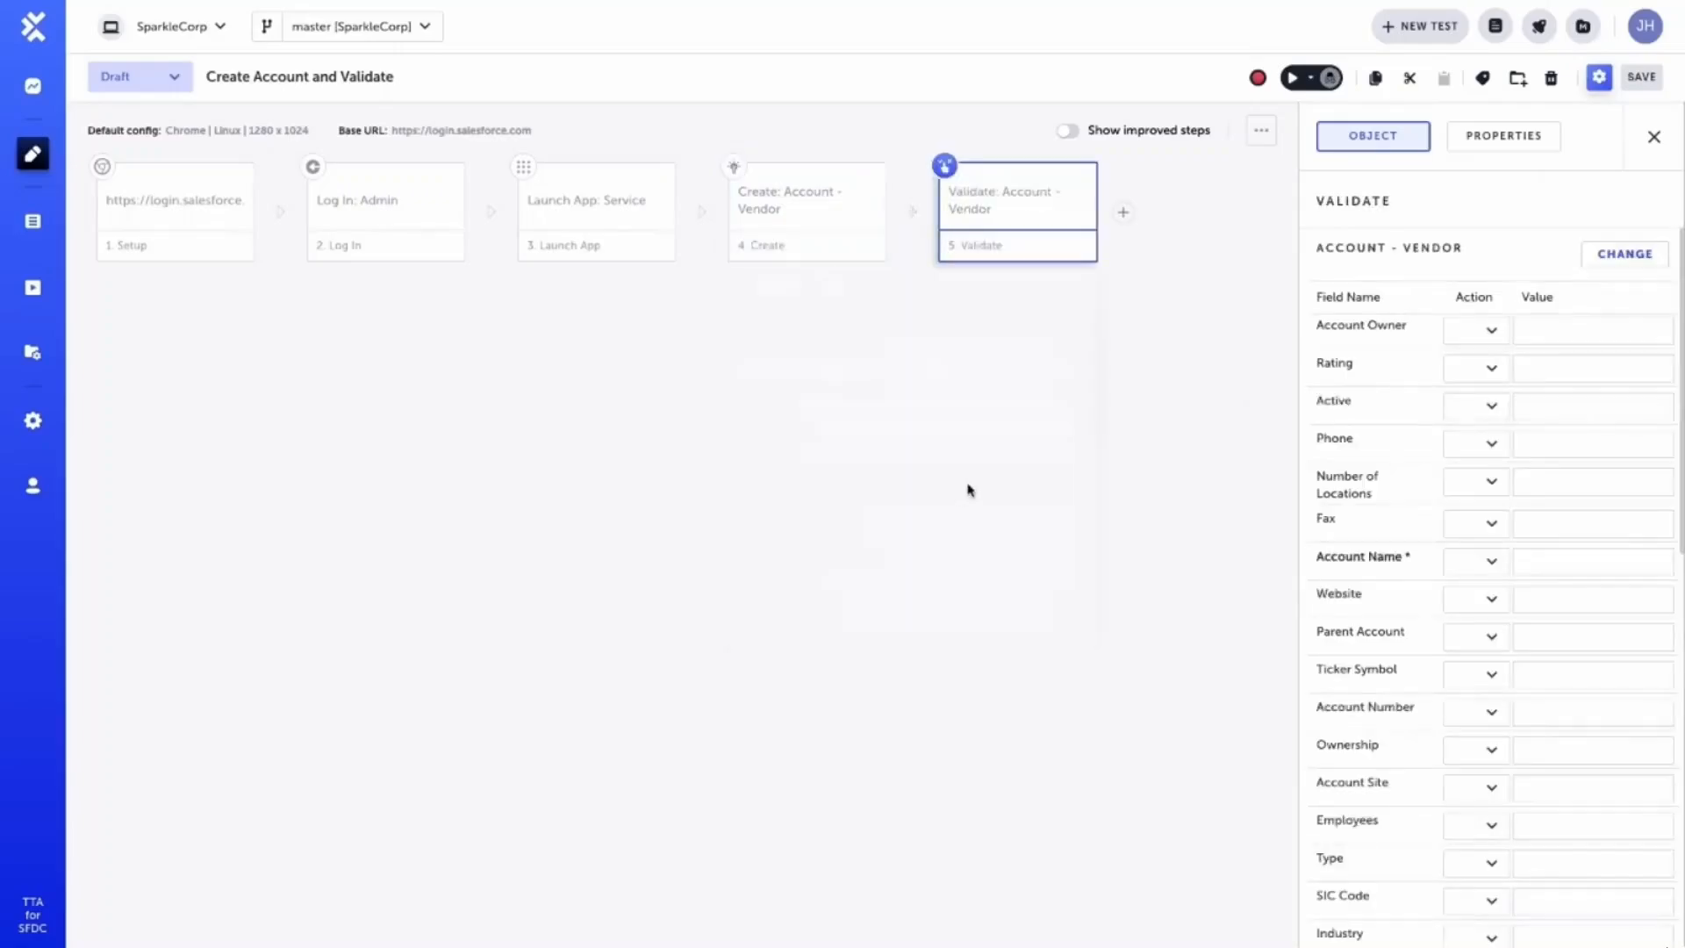
click(1524, 447)
text(5)
click(1583, 554)
text(SparkleCorp')
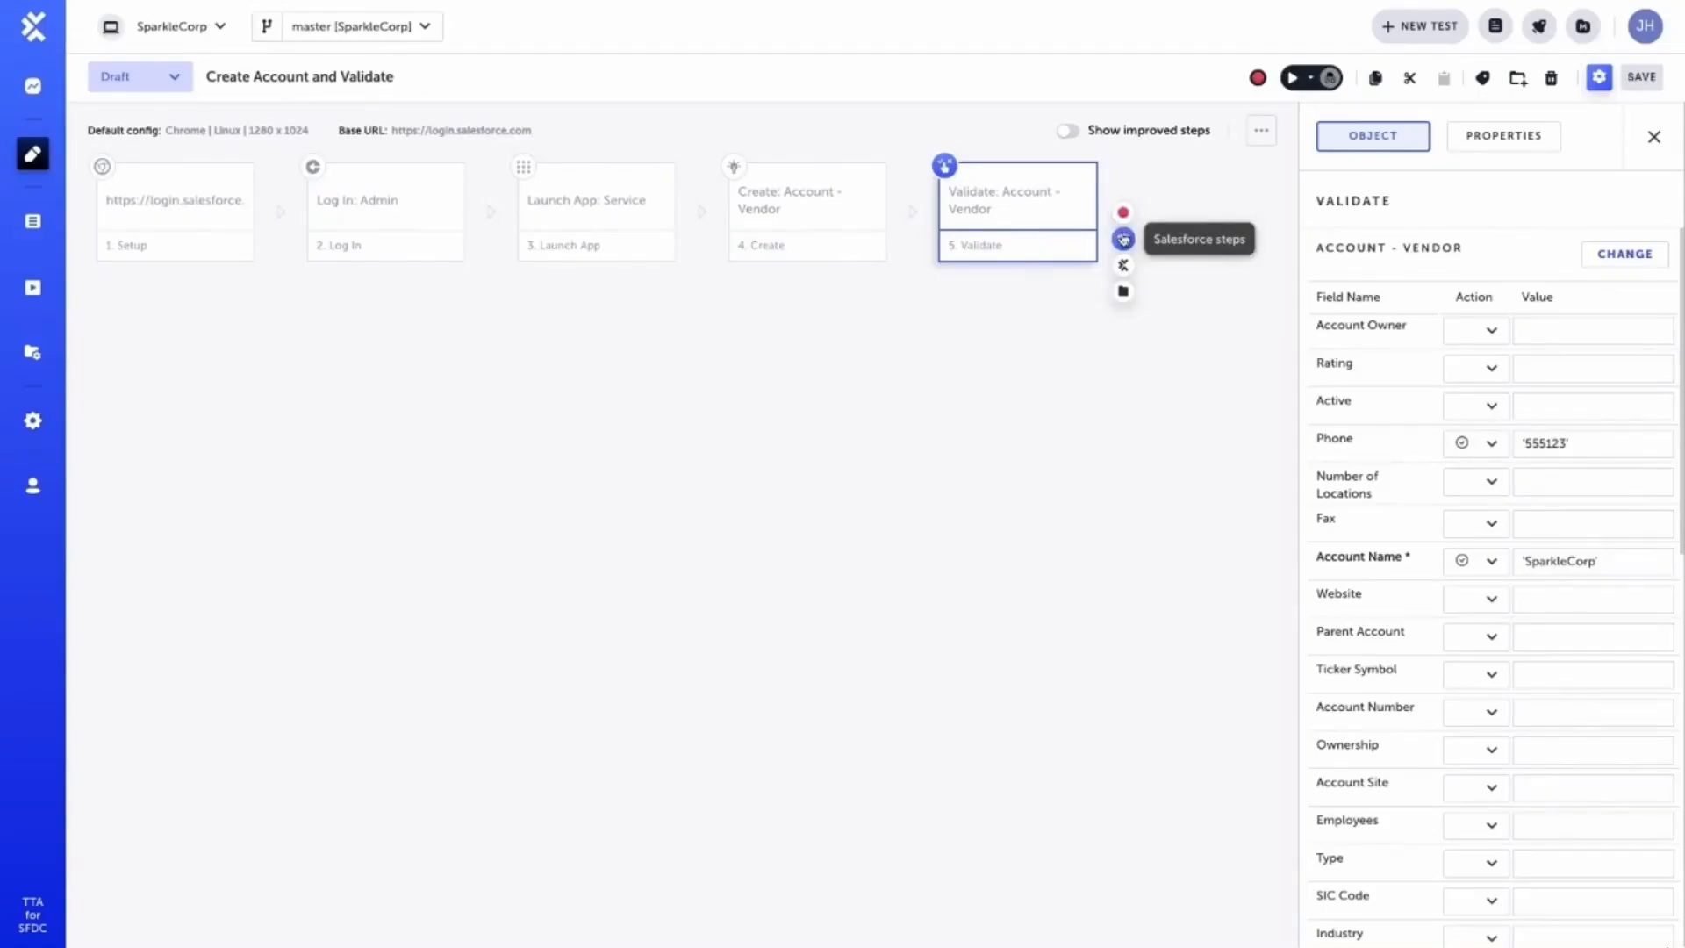
Add a Log Out step at the end of the test and run the test
click(1121, 237)
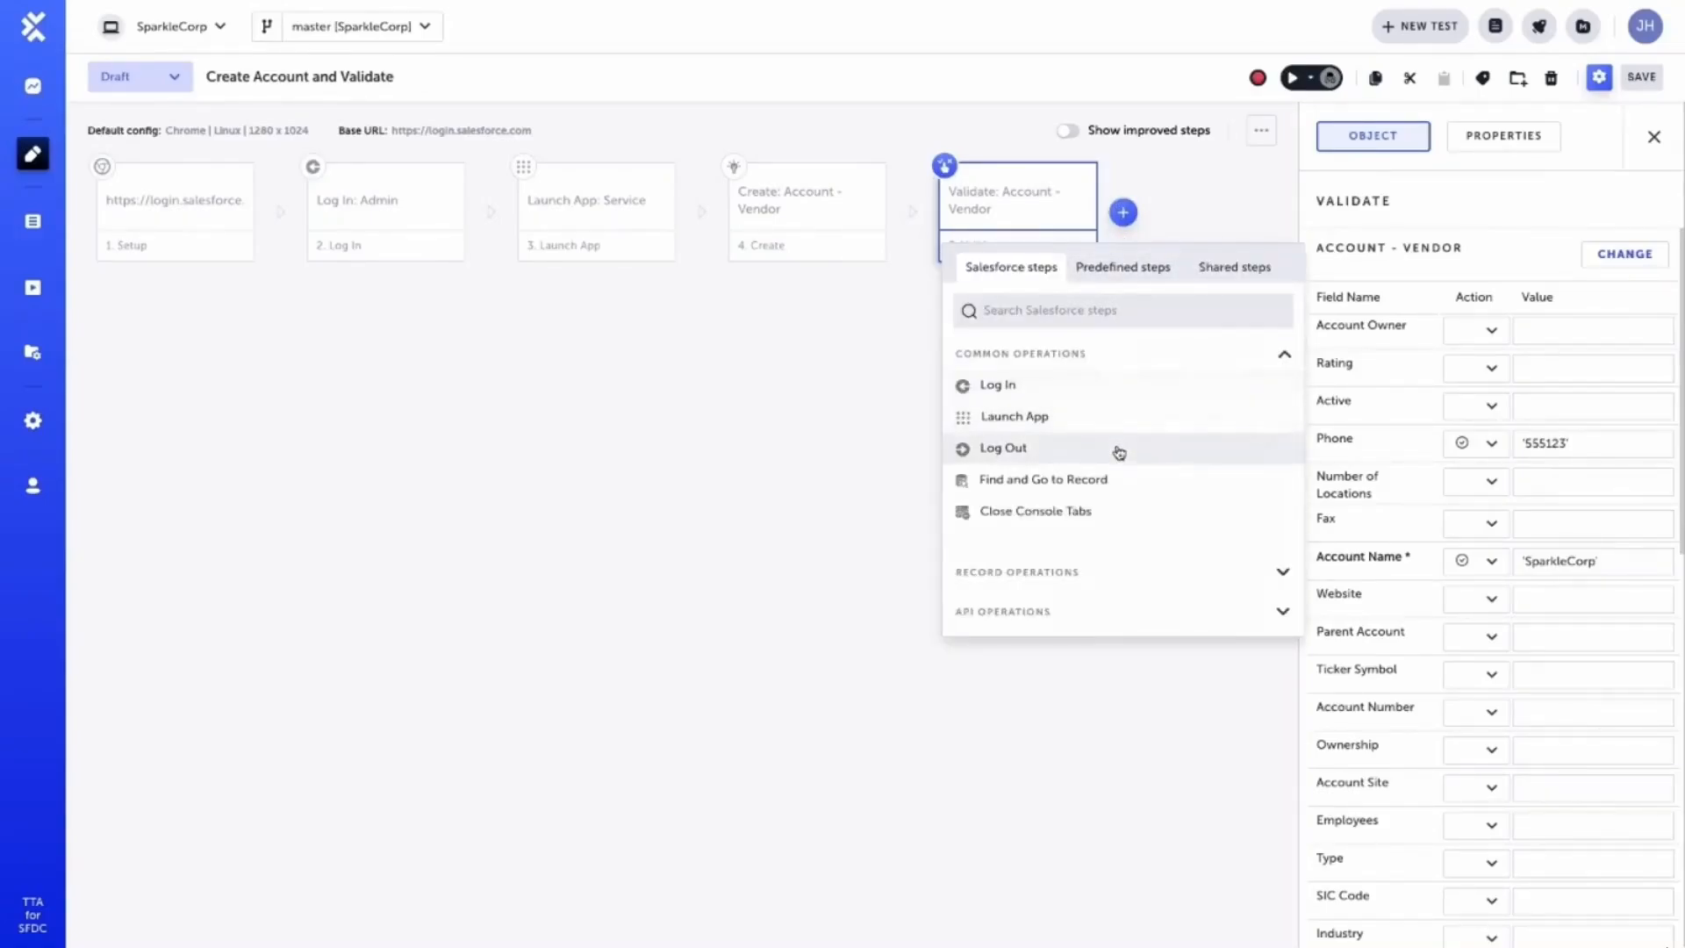
click(1114, 449)
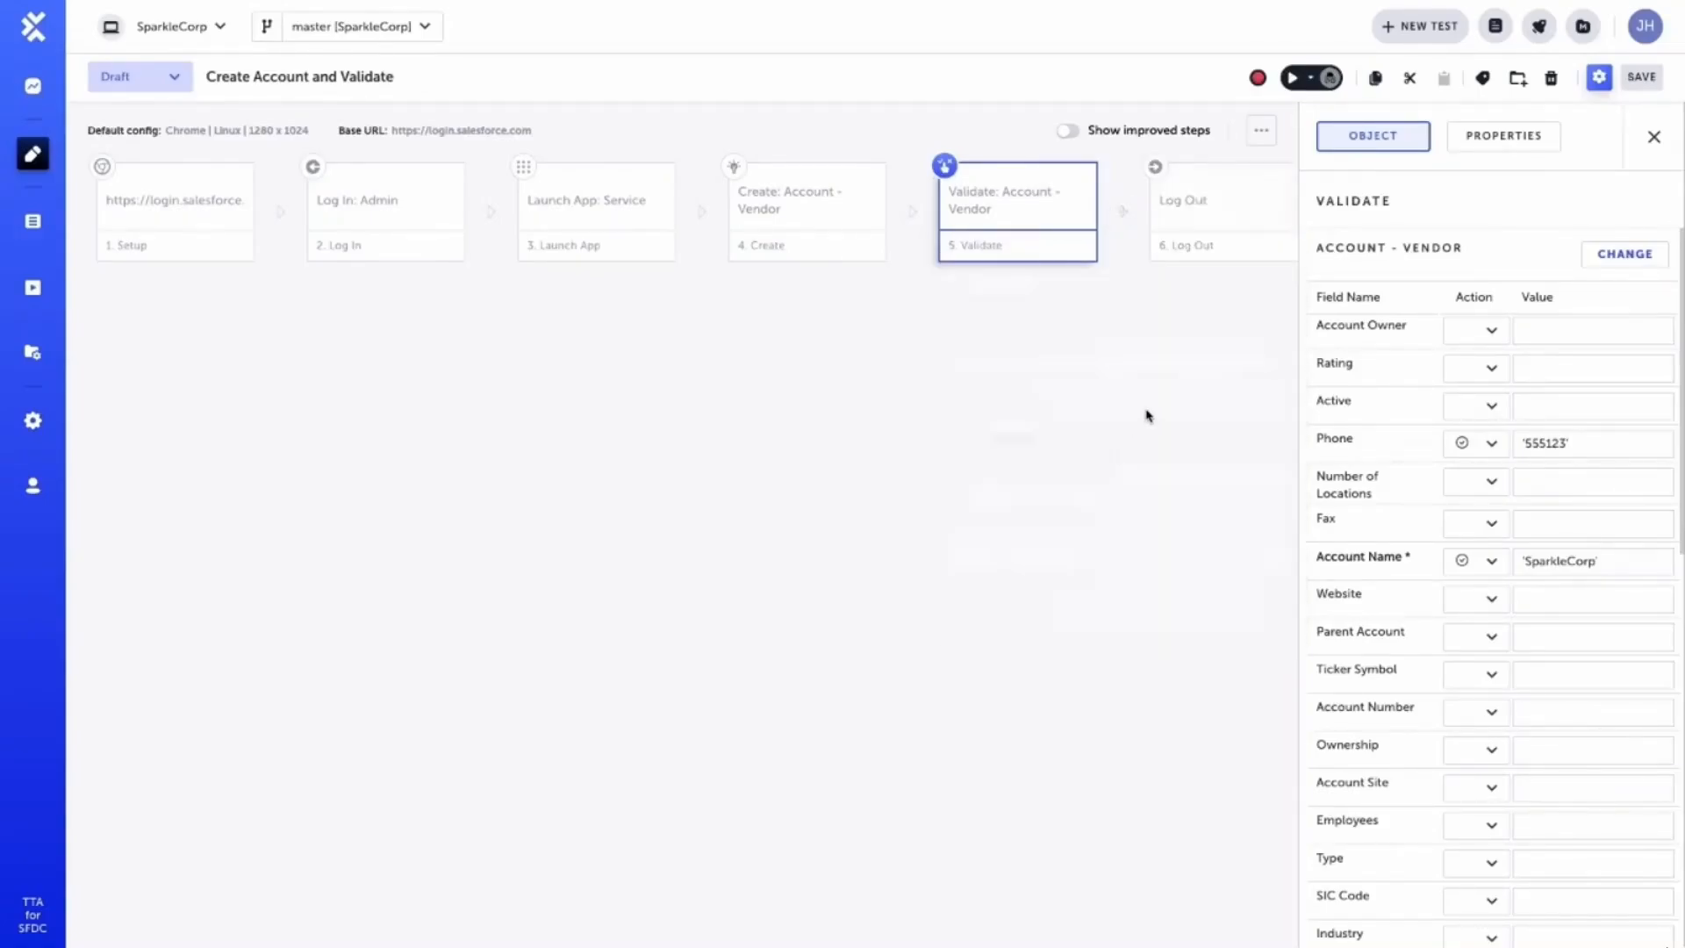
click(1292, 79)
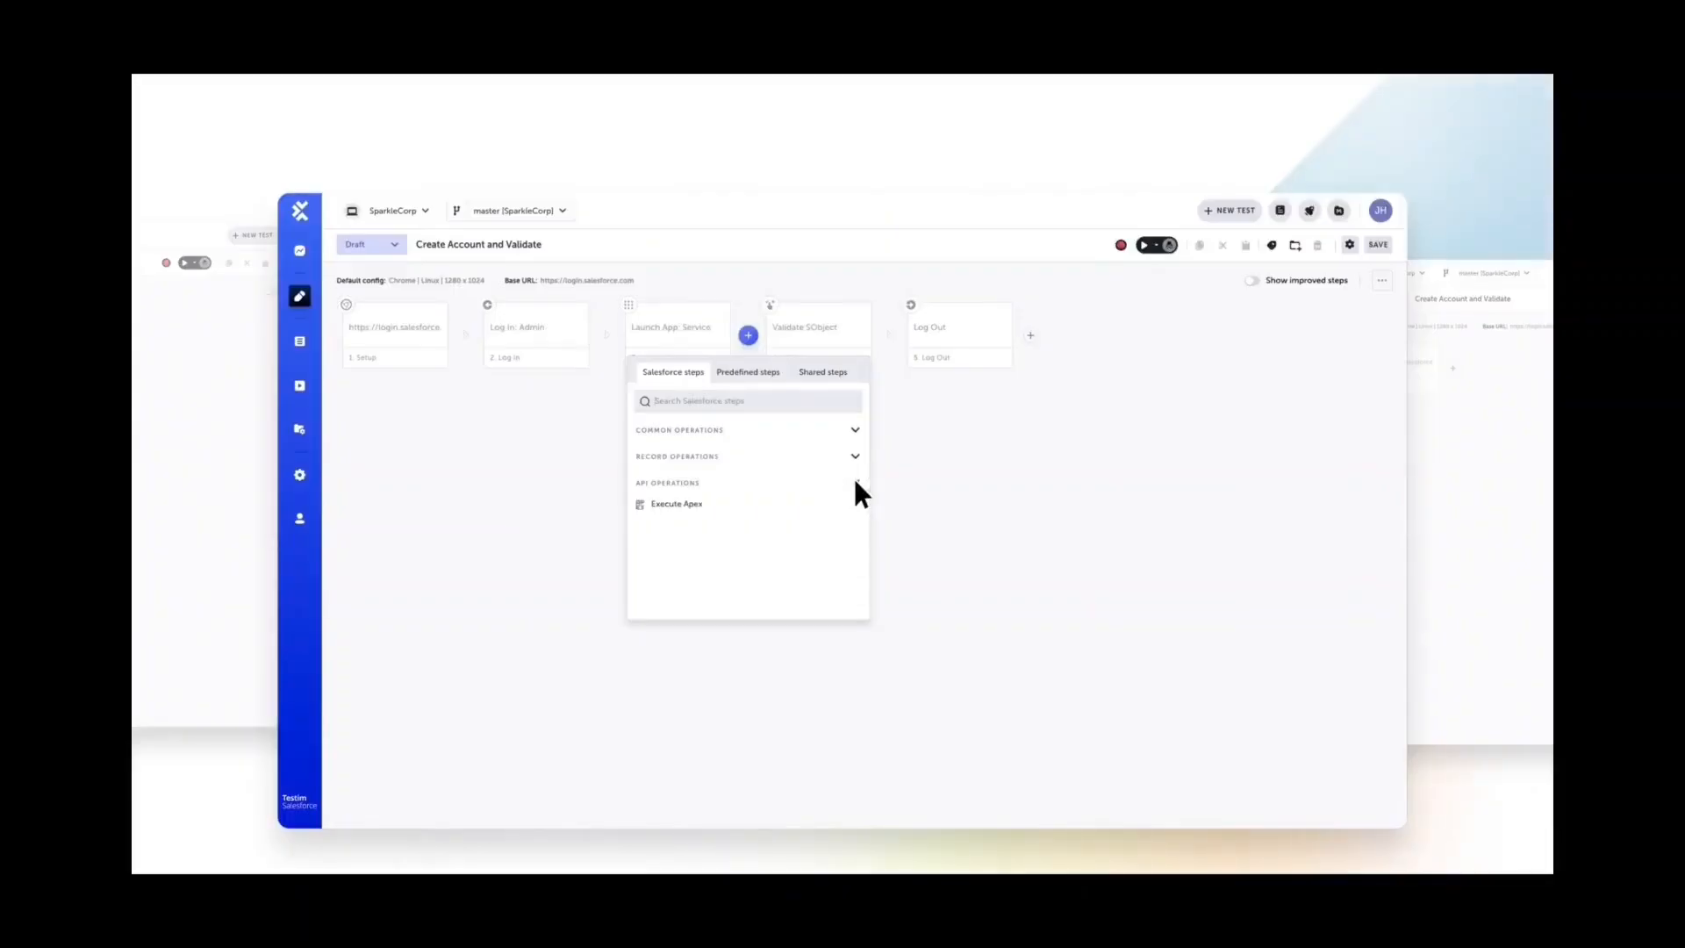
Add an Execute Apex step after Launch App as a shared step named "Create R"
click(713, 498)
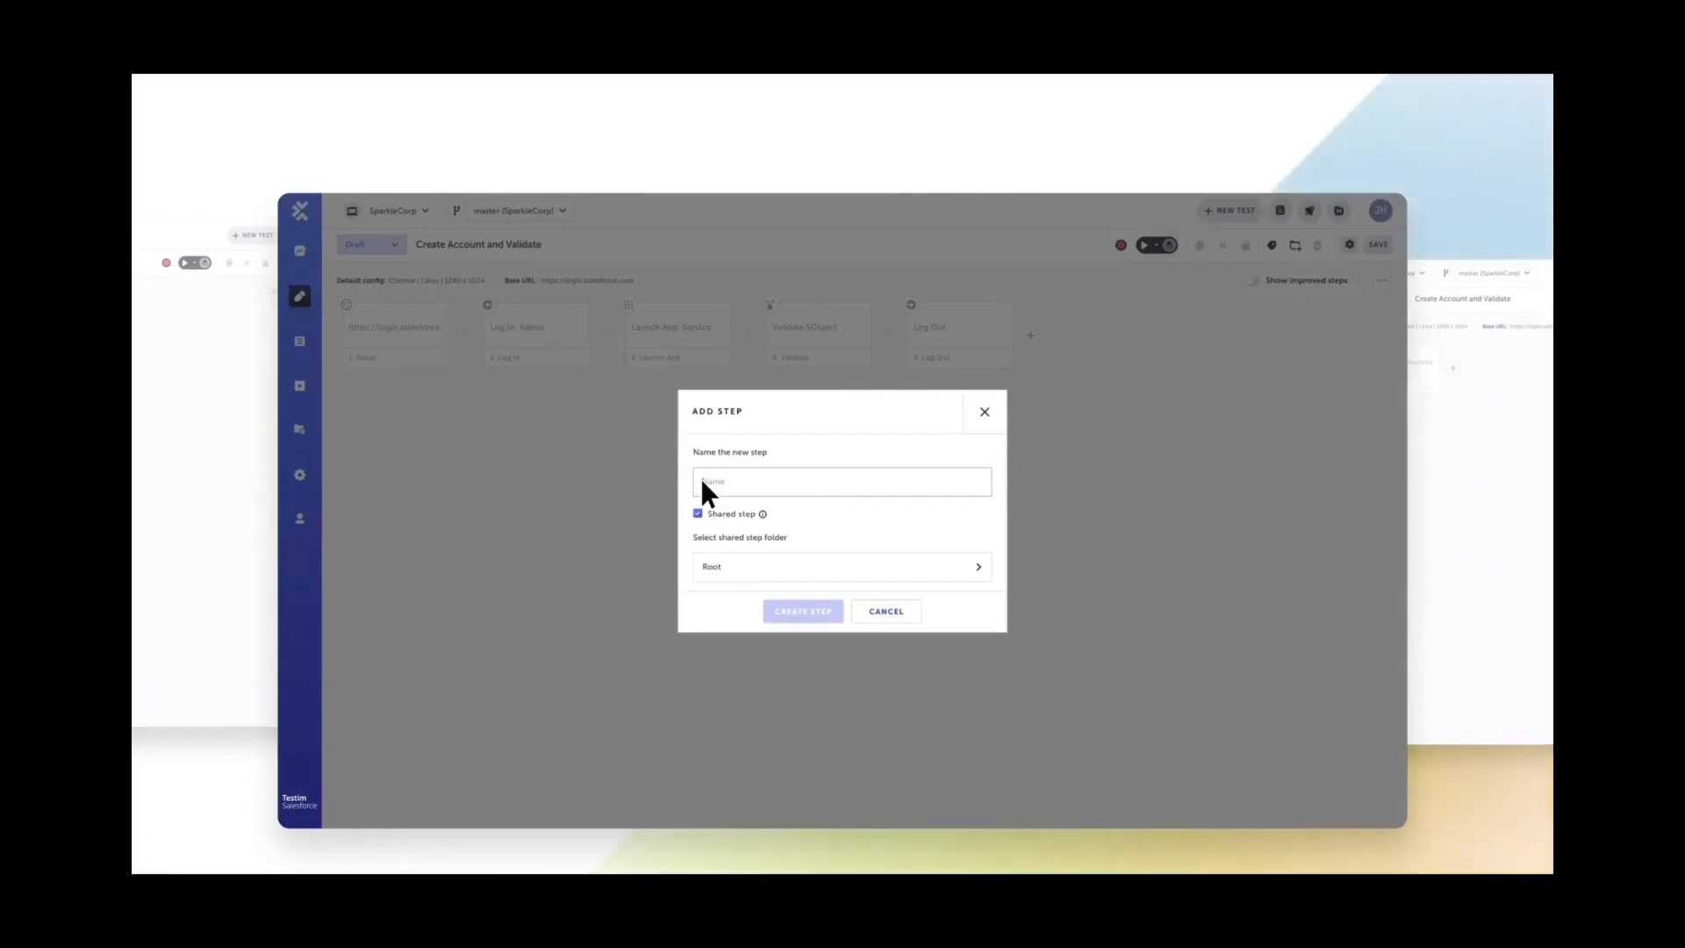
click(702, 481)
text(Create R)
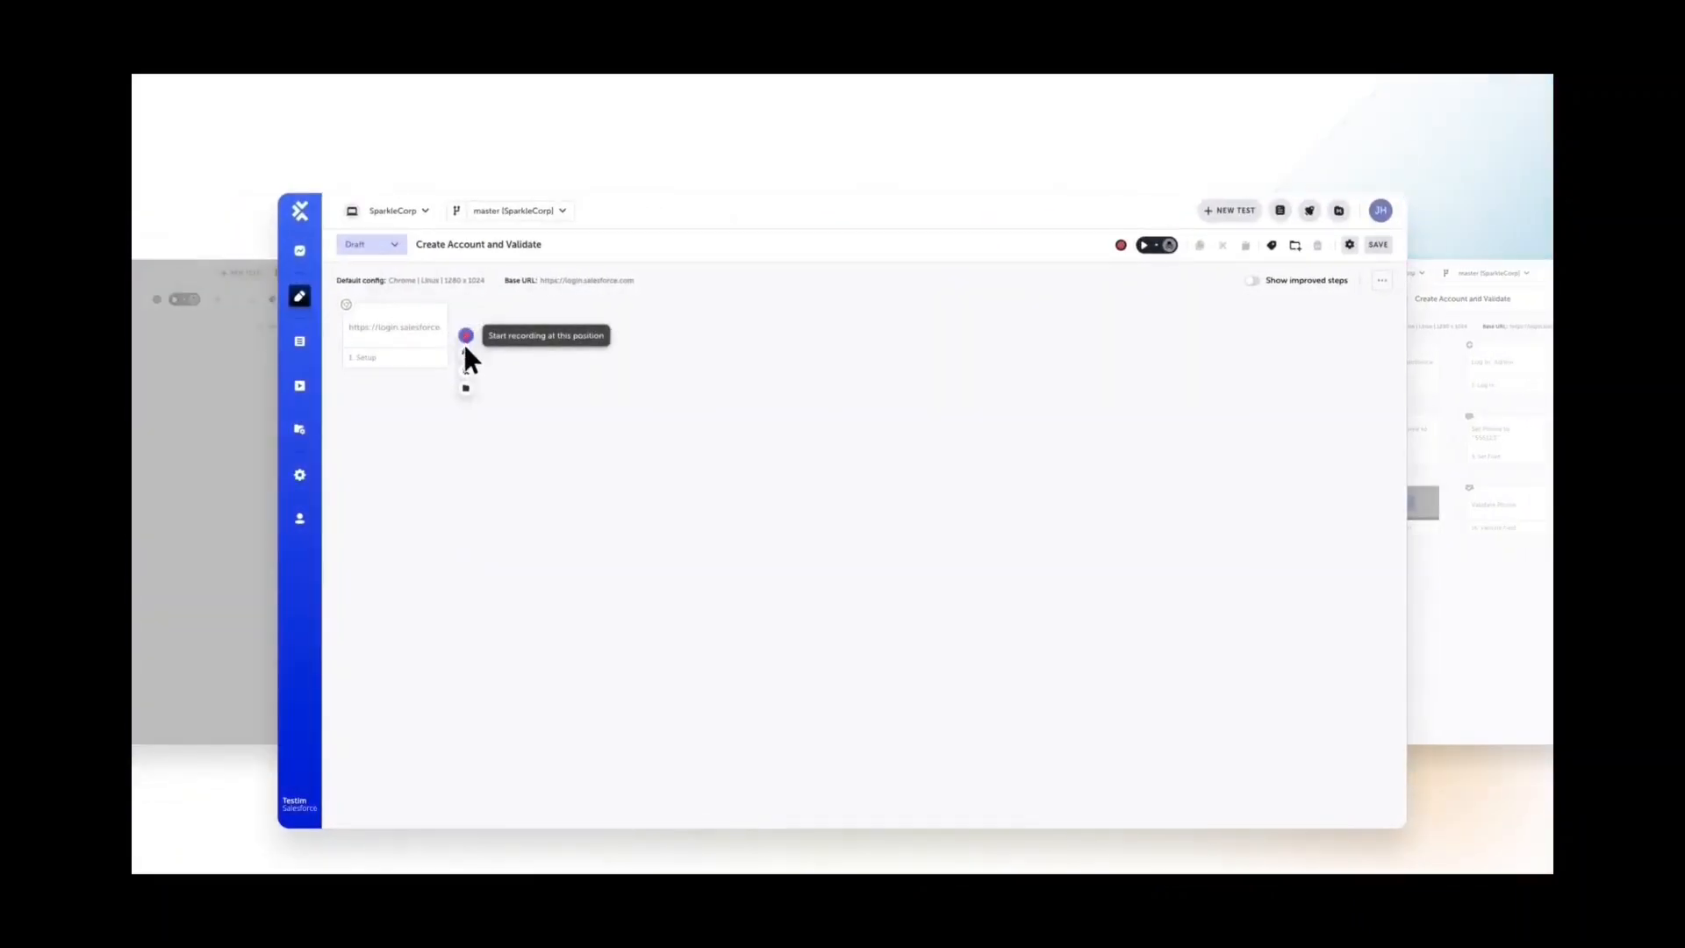
Add a Log In step from the common Salesforce operations directly after the Setup step
click(463, 346)
click(444, 428)
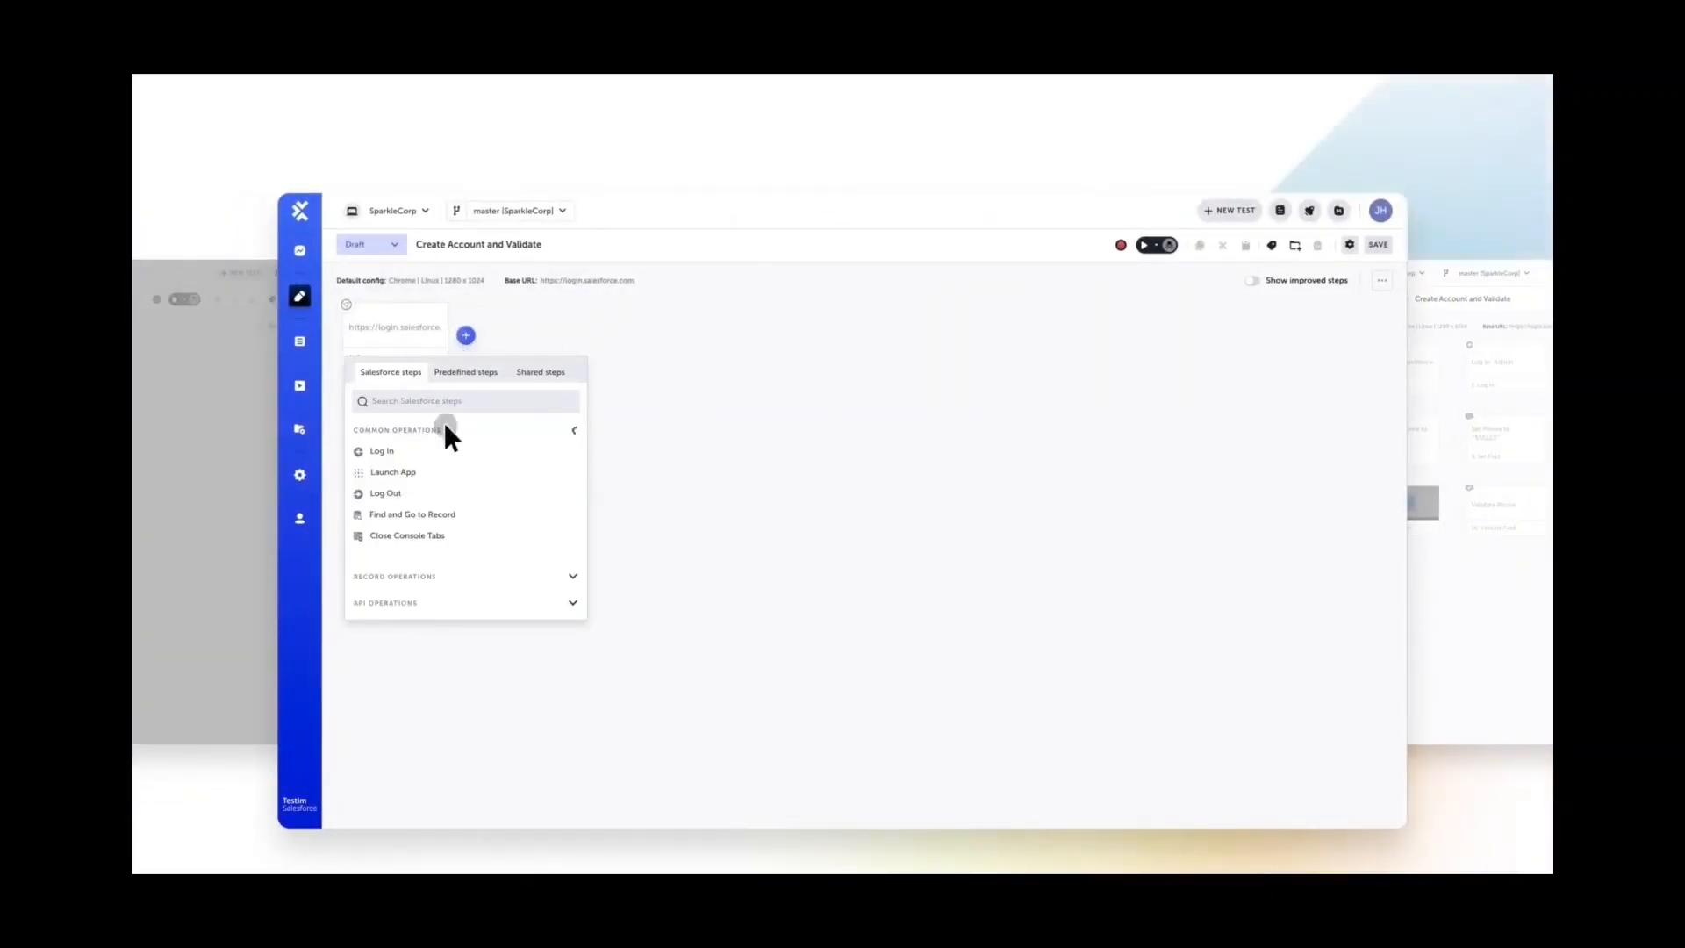
click(440, 446)
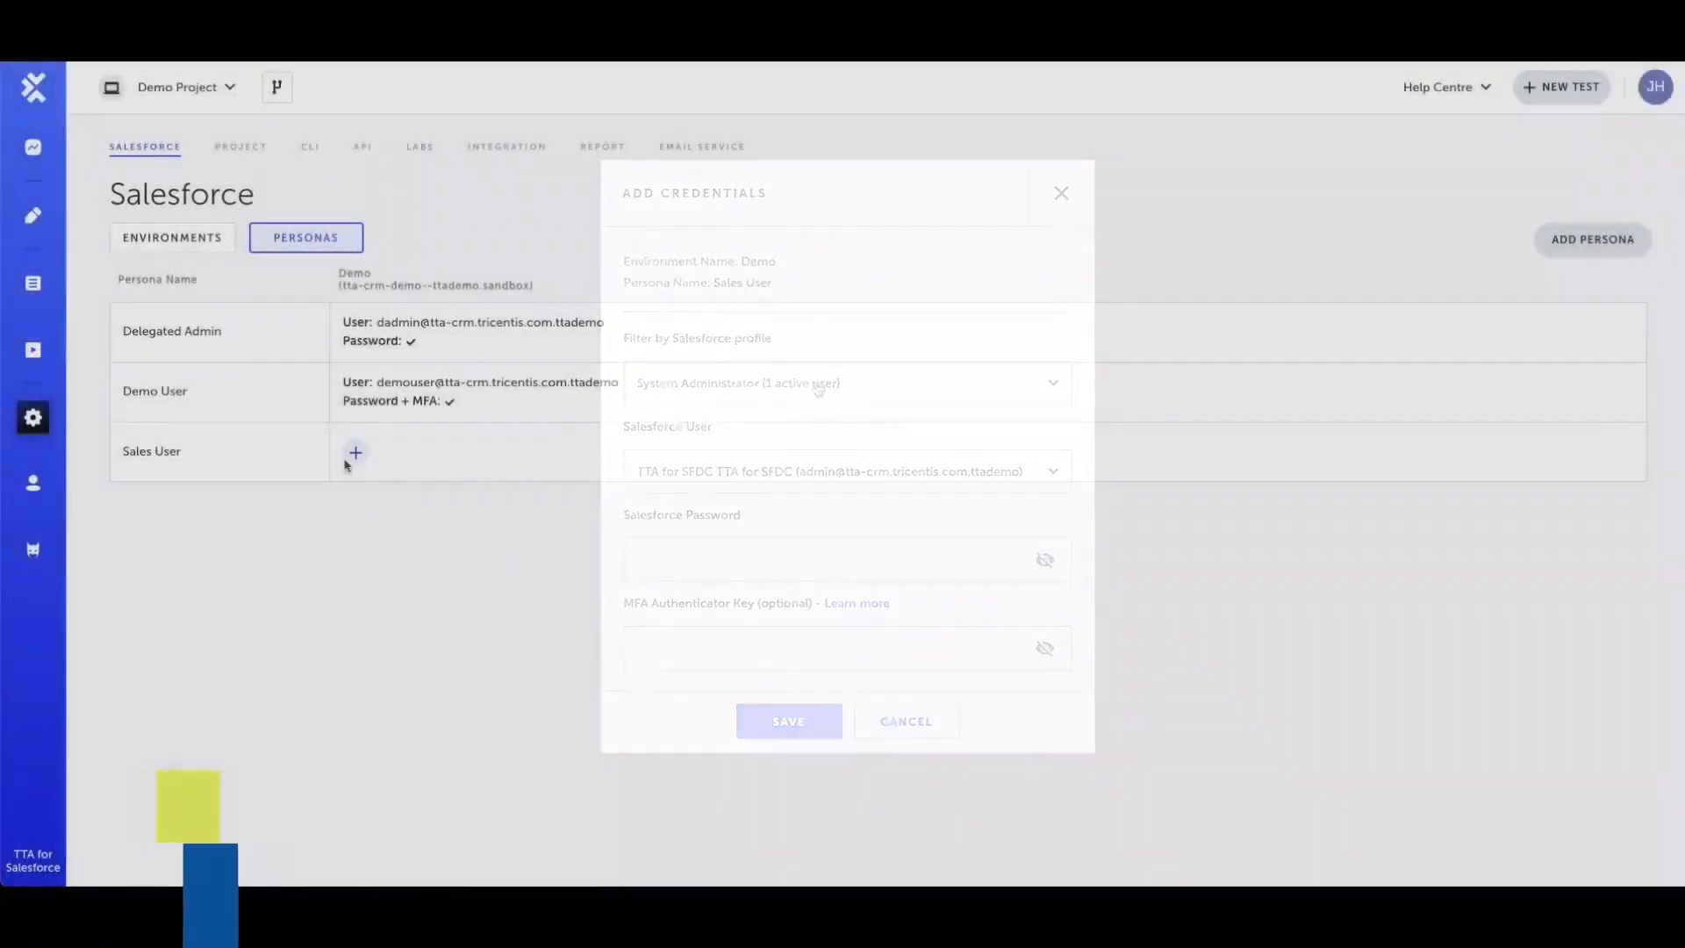
Connect the Sales User persona to the Demo environment by signing in with Salesforce and allowing the requested access
click(354, 454)
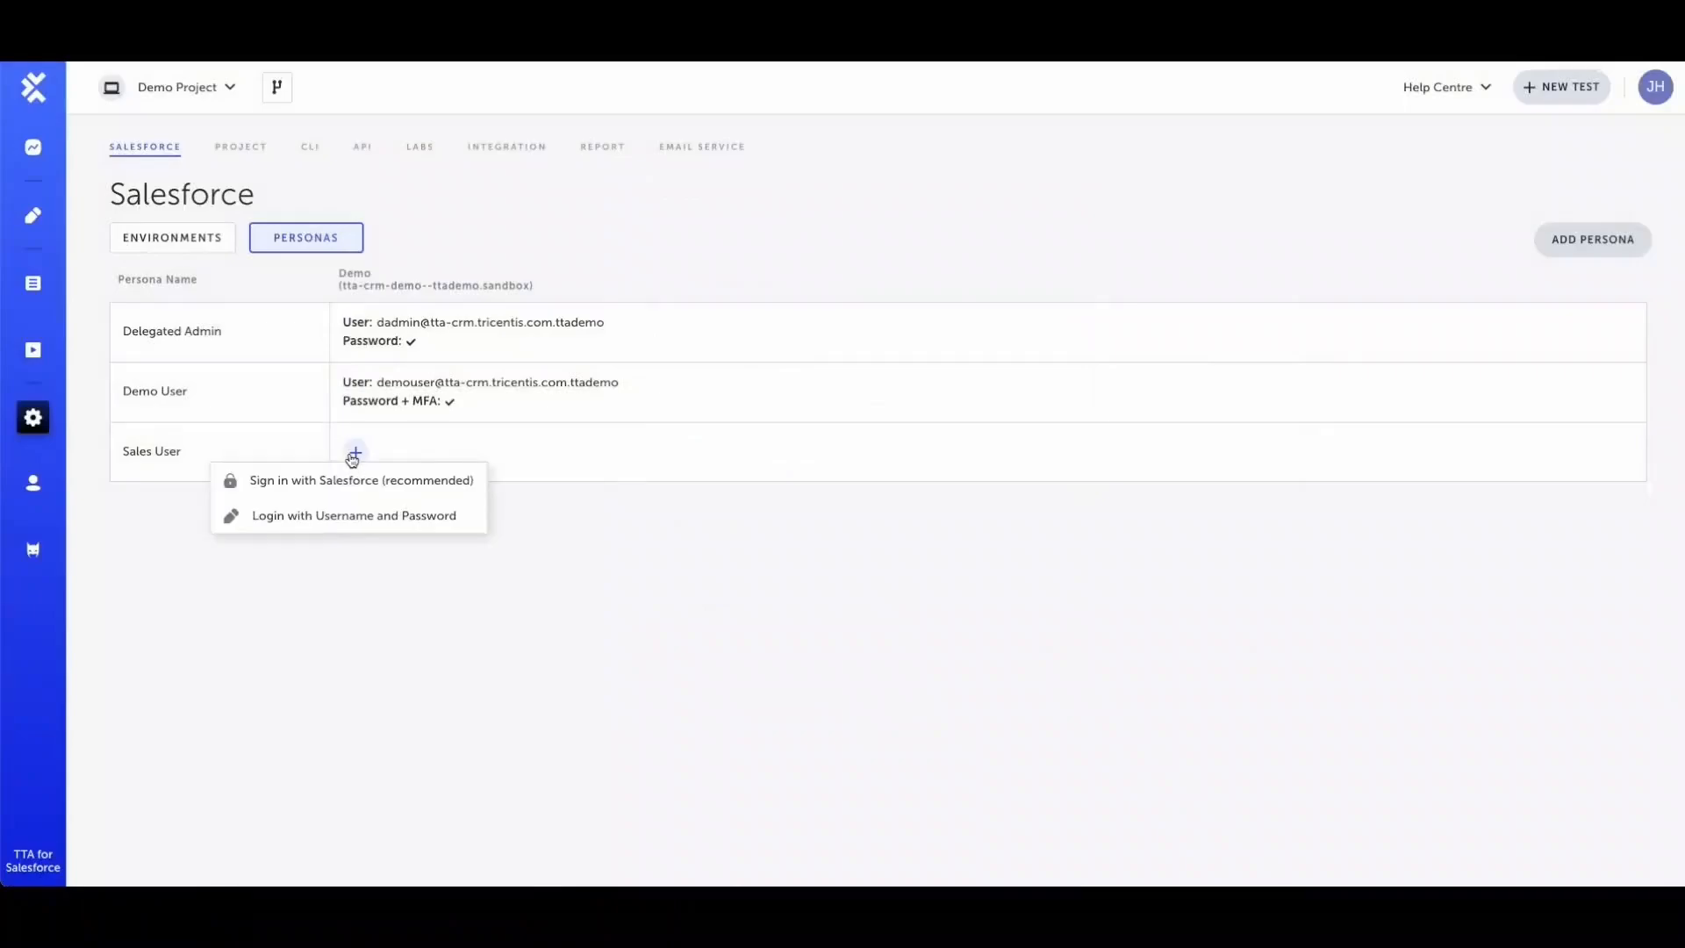
click(346, 482)
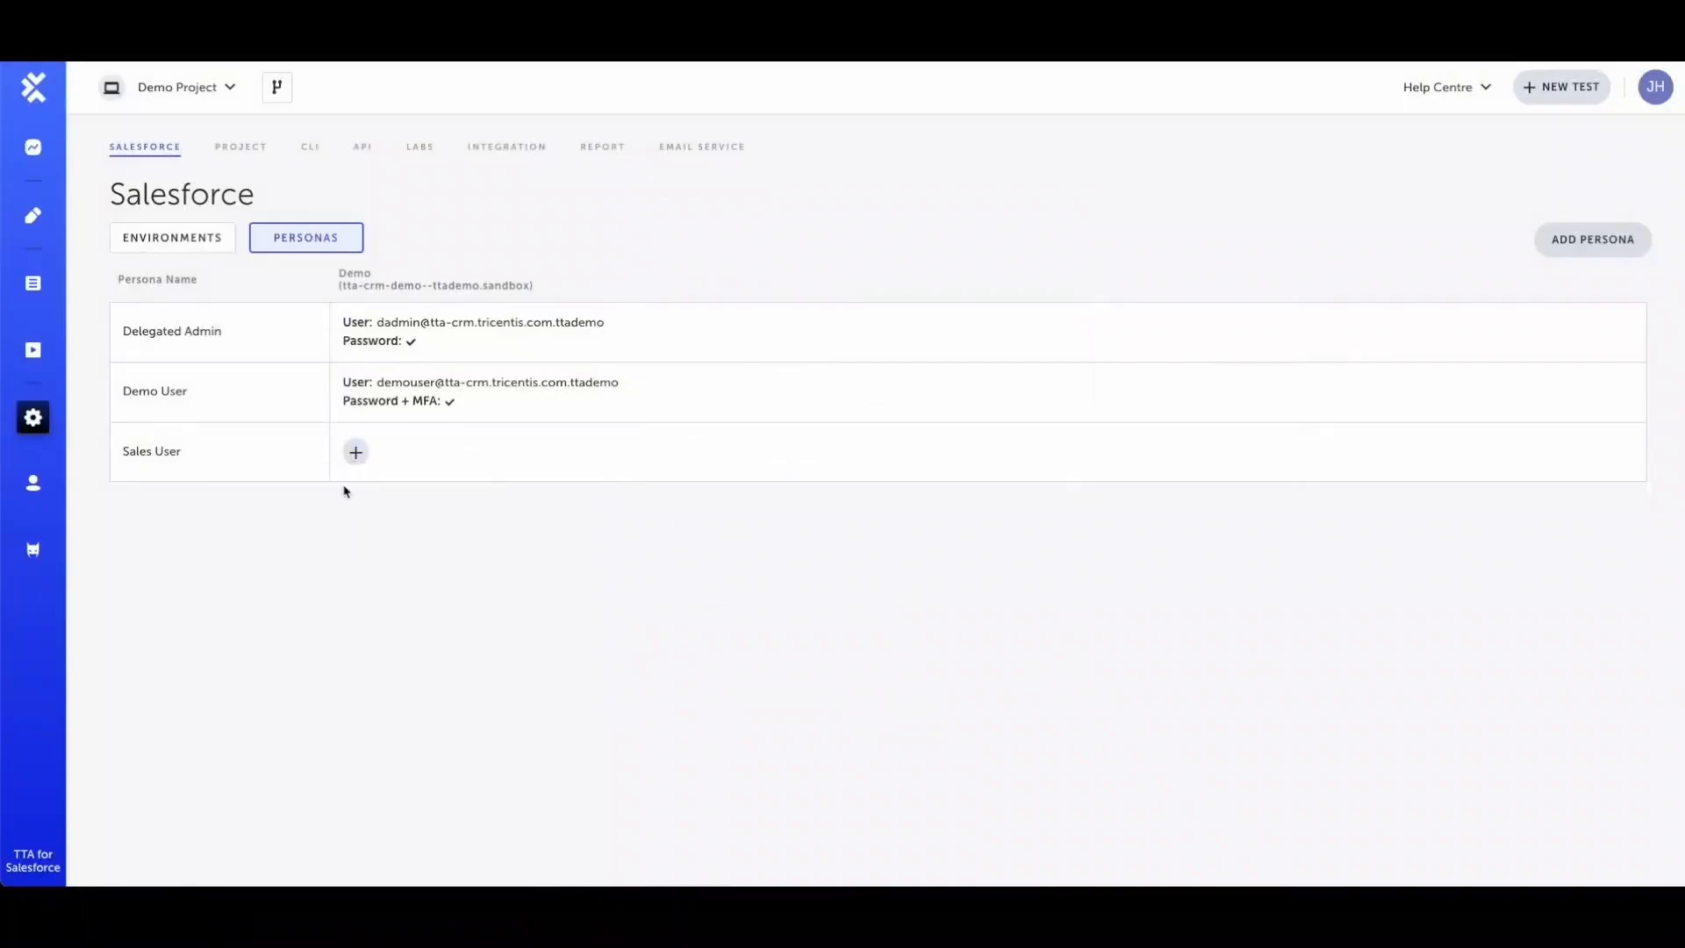
click(772, 505)
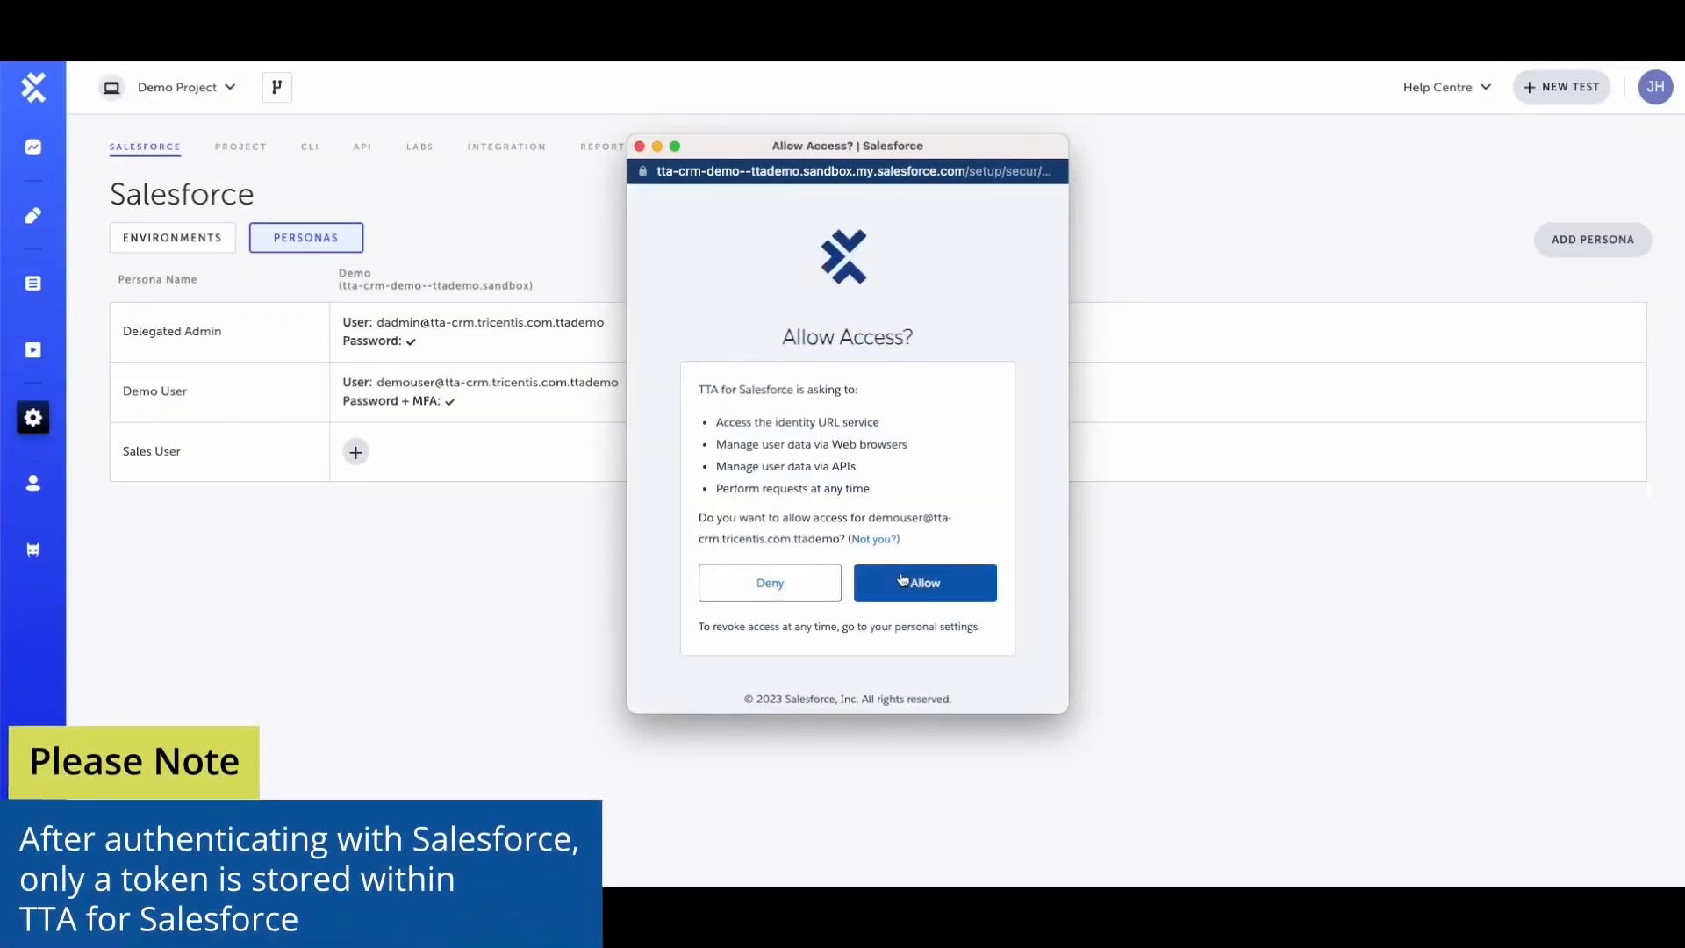
click(902, 579)
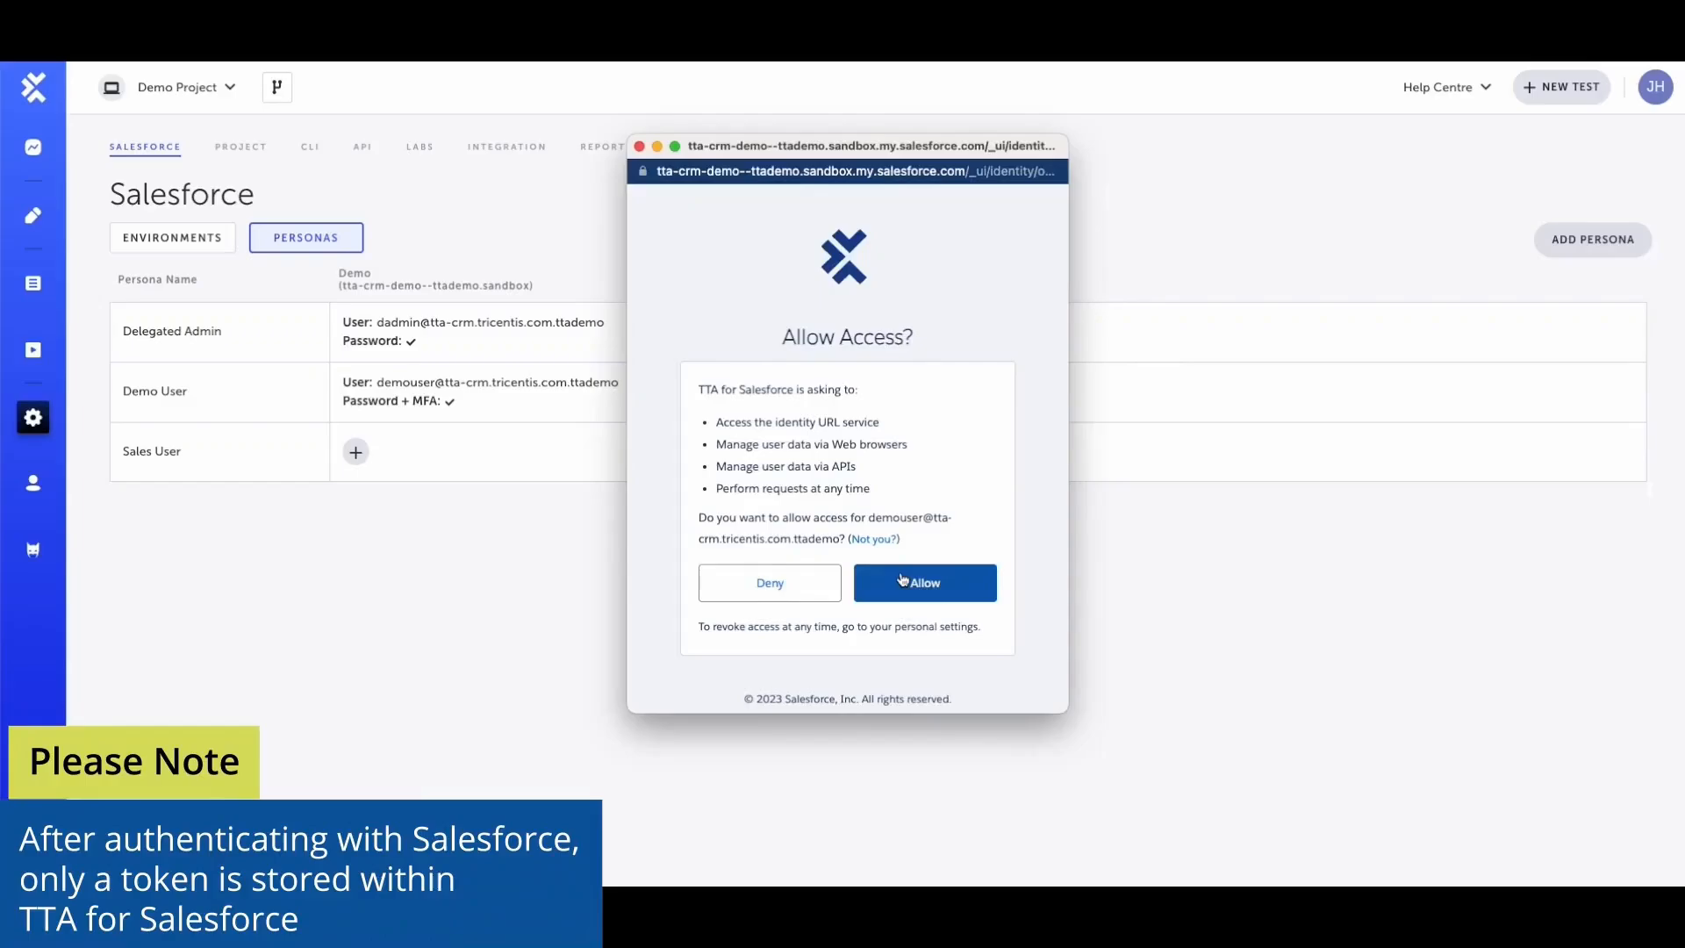